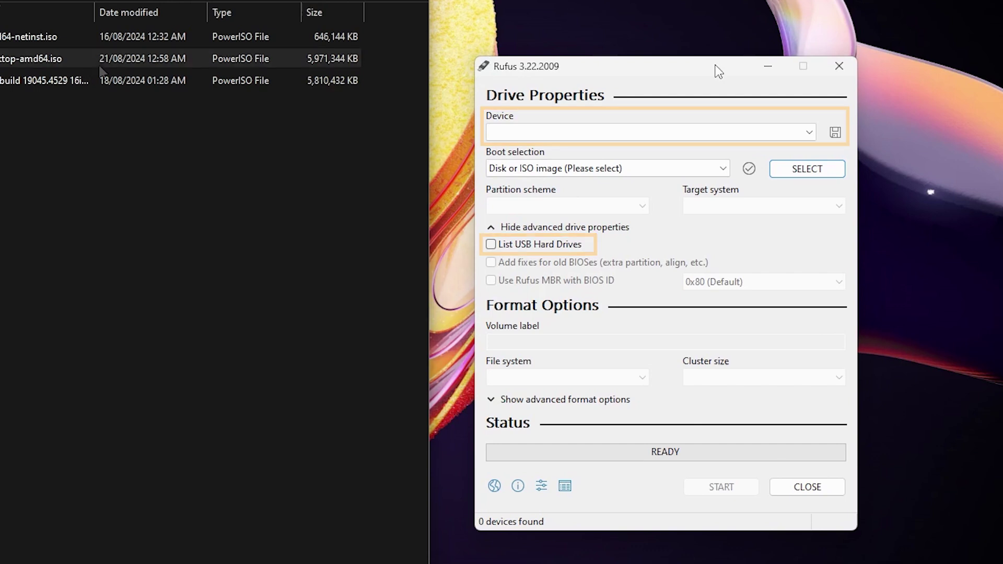
Load the Ubuntu 24.04 desktop ISO as the boot image, with GPT partition scheme and NTFS file system
{"action": "left_click", "coordinate": [106, 59]}
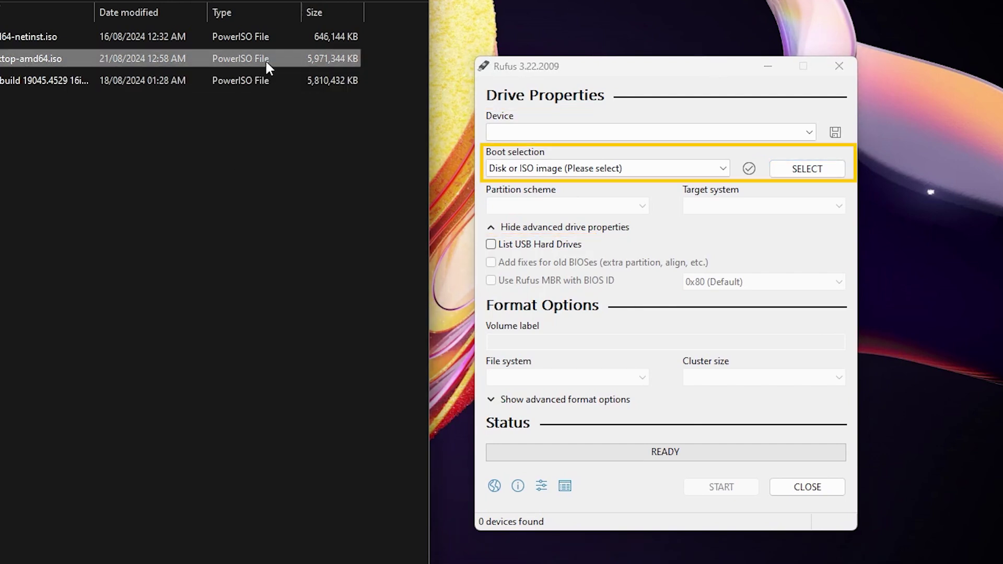
{"action": "left_click_drag", "start_coordinate": [258, 57], "coordinate": [613, 161]}
{"action": "left_click_drag", "start_coordinate": [614, 162], "coordinate": [627, 152]}
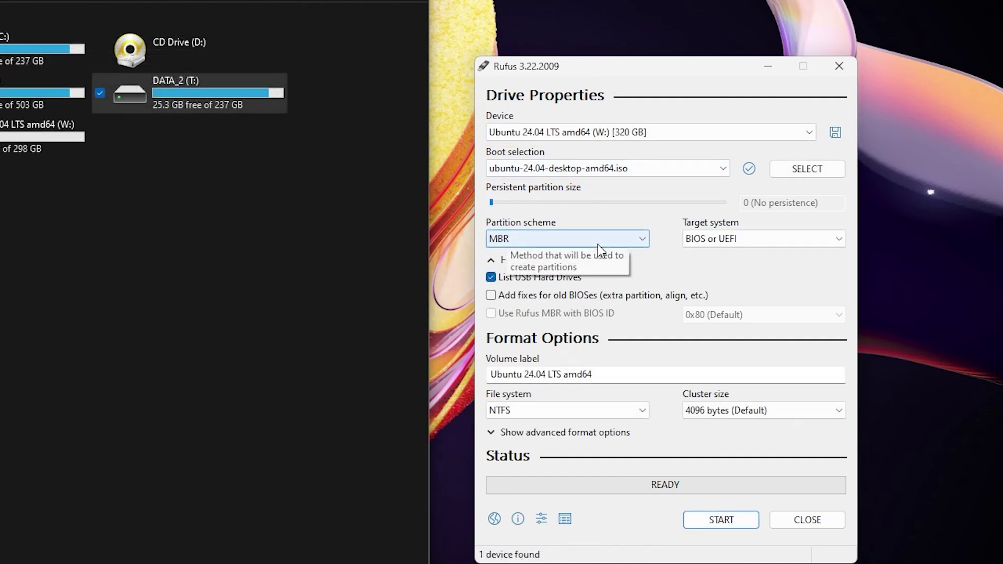
{"action": "left_click", "coordinate": [597, 244]}
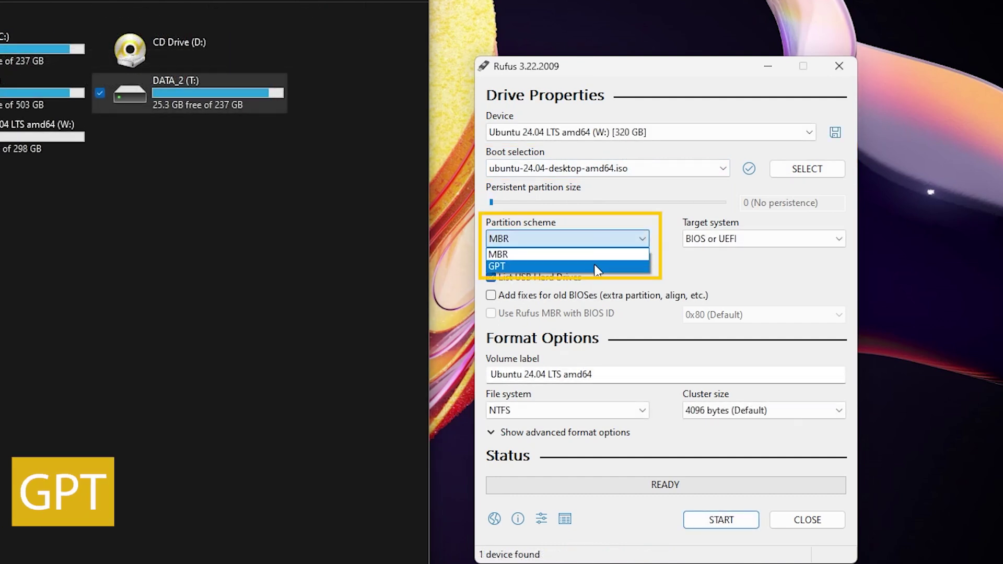
{"action": "left_click", "coordinate": [596, 267]}
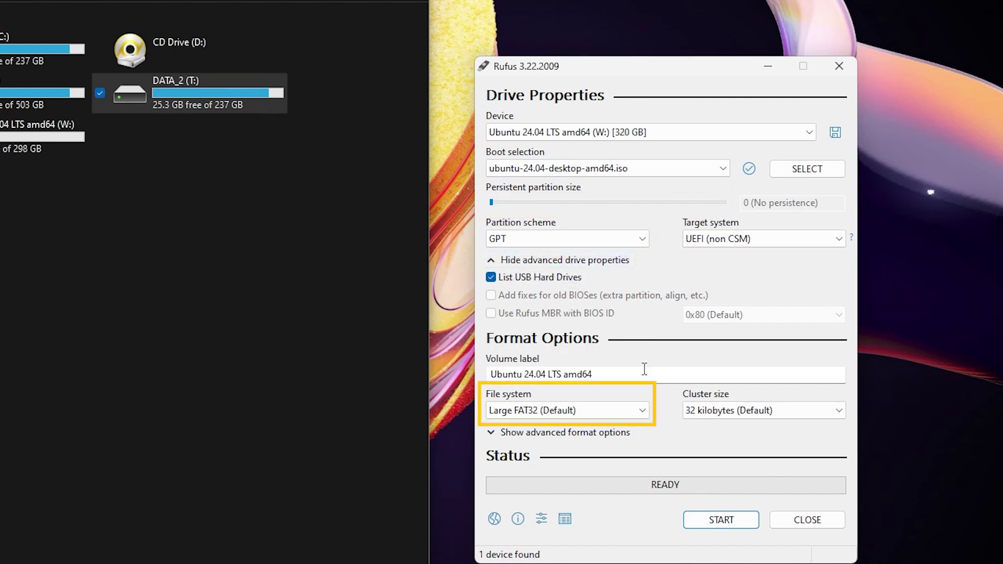
{"action": "left_click", "coordinate": [644, 412]}
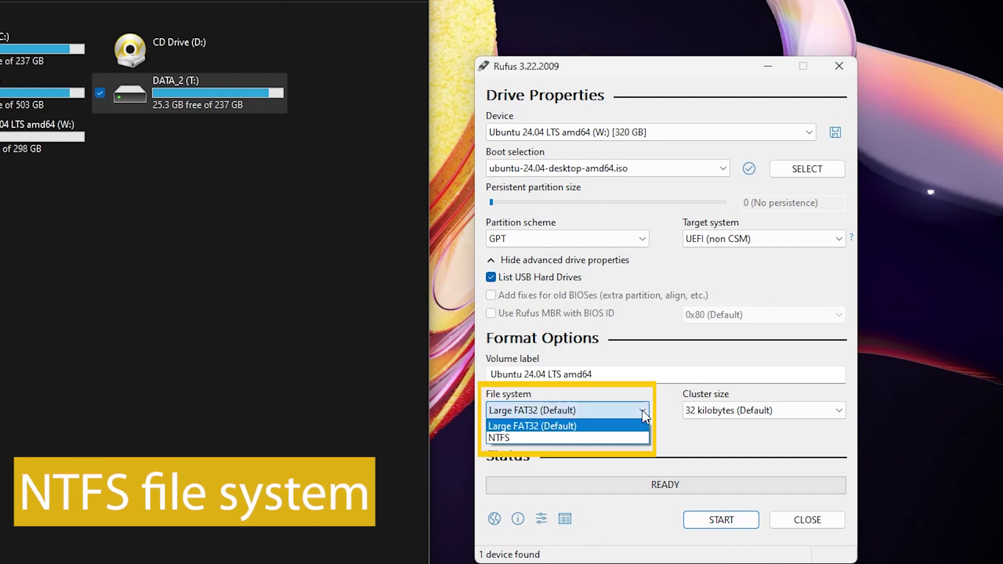
{"action": "left_click", "coordinate": [596, 439]}
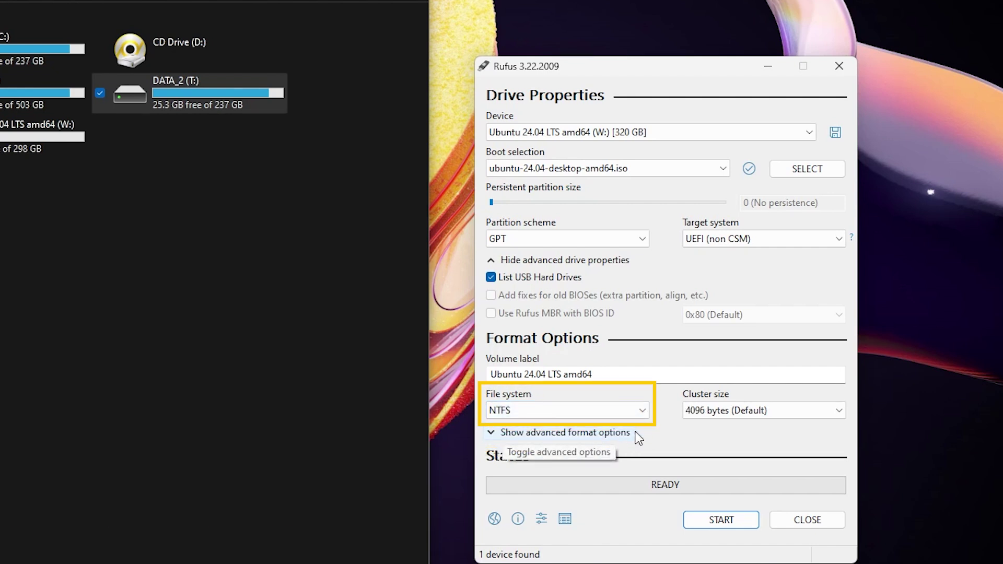
Write the image to the USB drive in ISOHybrid mode, accepting the in-use and erase warnings
{"action": "left_click", "coordinate": [720, 528]}
{"action": "left_click", "coordinate": [756, 421]}
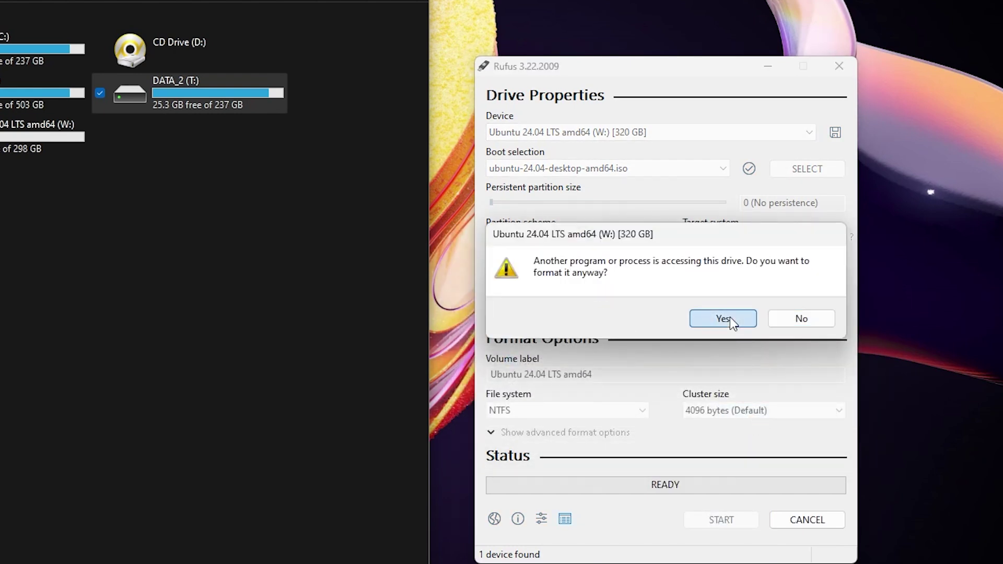
{"action": "left_click", "coordinate": [731, 319]}
{"action": "left_click", "coordinate": [486, 363]}
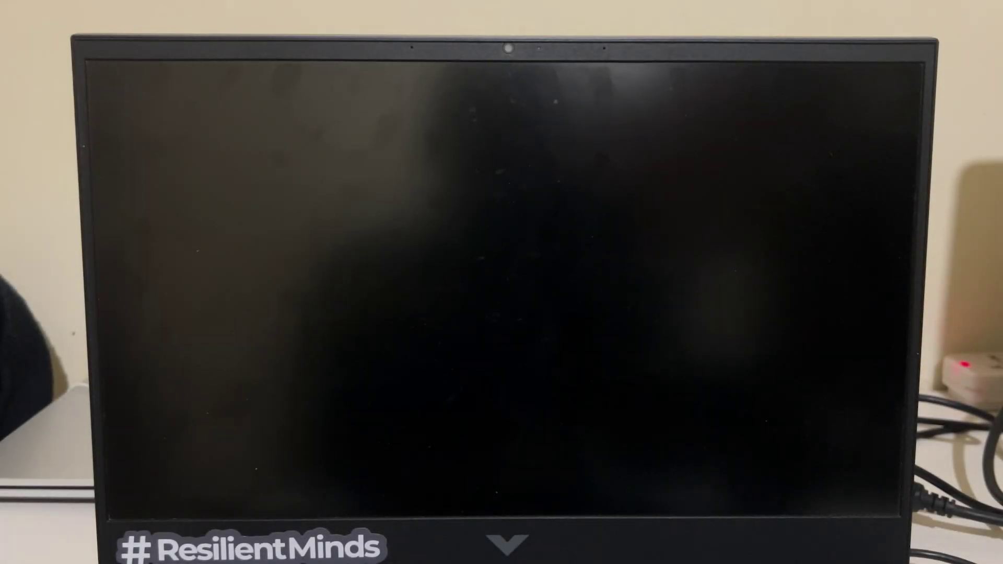
Enter the BIOS password and open the BIOS setup with Esc then F10
{"action": "type", "text": "********"}
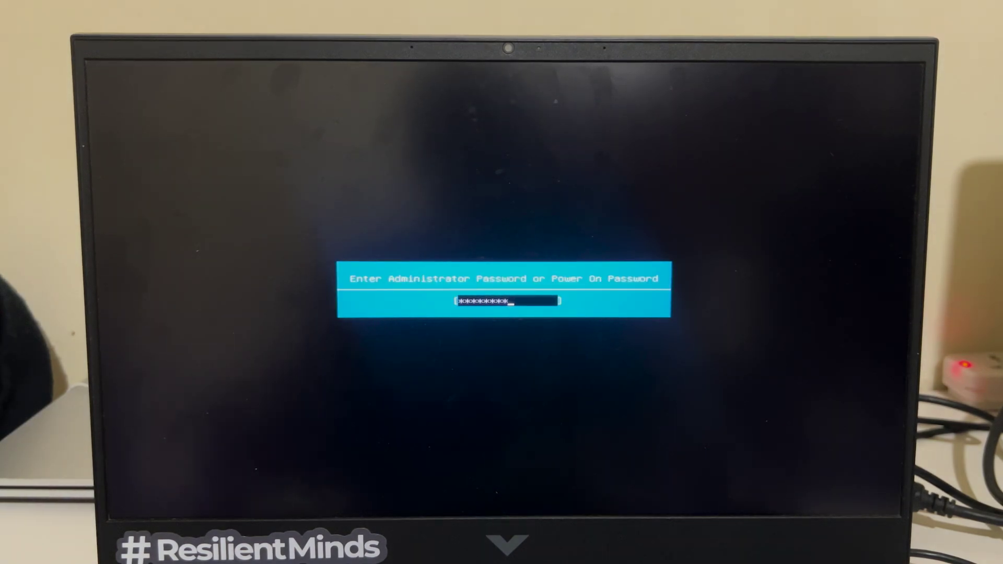
{"action": "key", "text": "Return"}
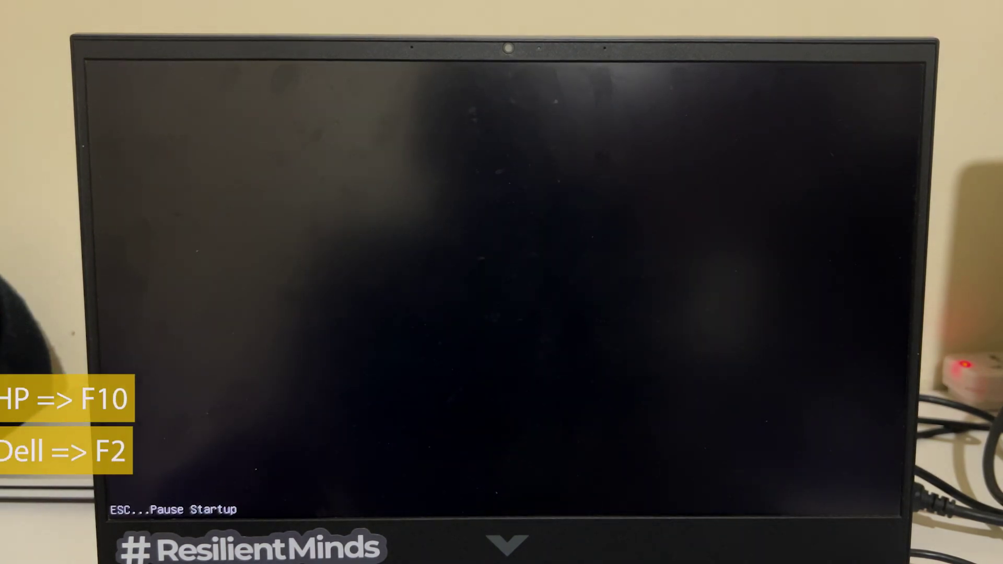
{"action": "key", "text": "Escape"}
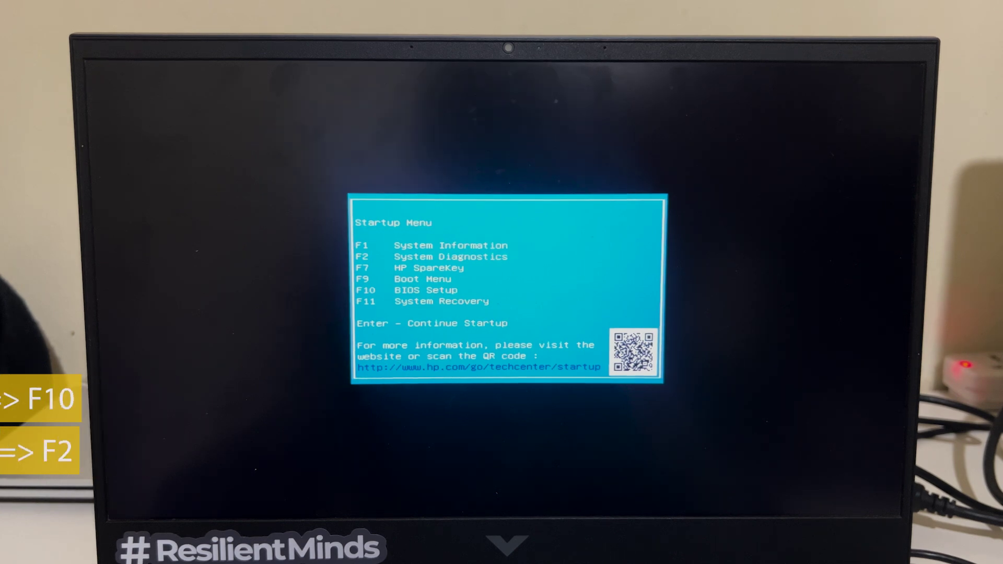
{"action": "key", "text": "F10"}
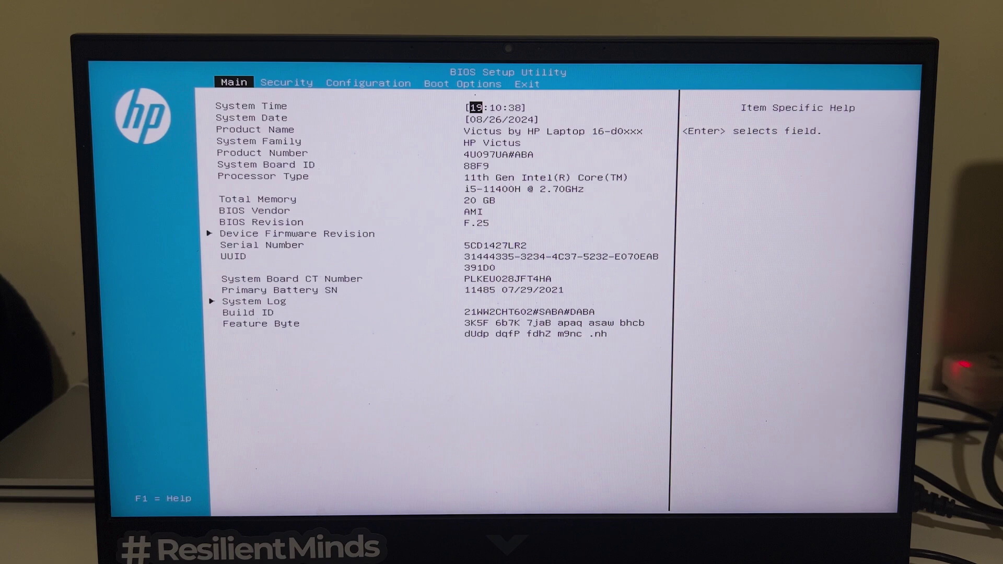
Set Secure Boot to Disabled under Boot Options, then save changes and exit
{"action": "key", "text": "Right"}
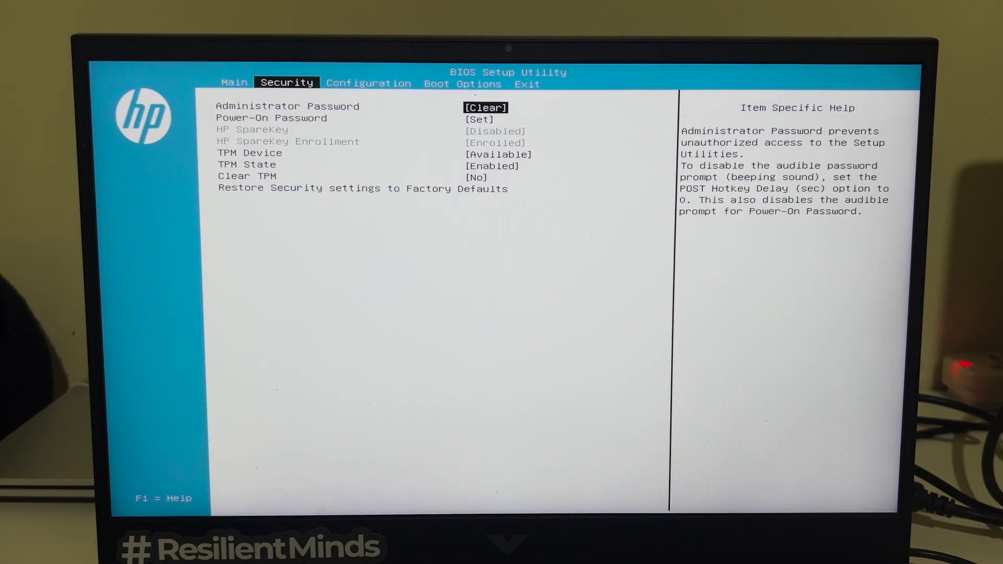
{"action": "key", "text": "Right"}
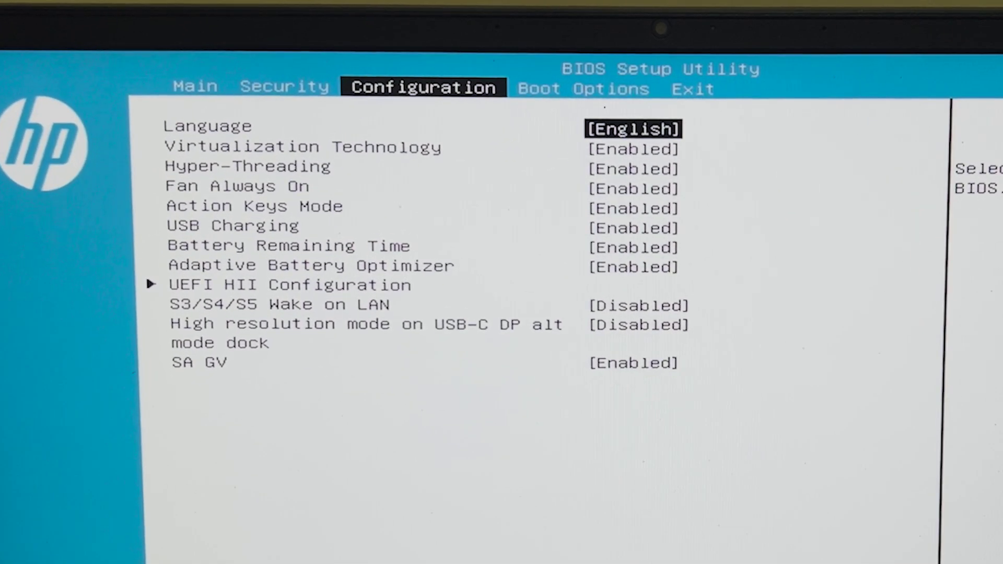
{"action": "key", "text": "Right"}
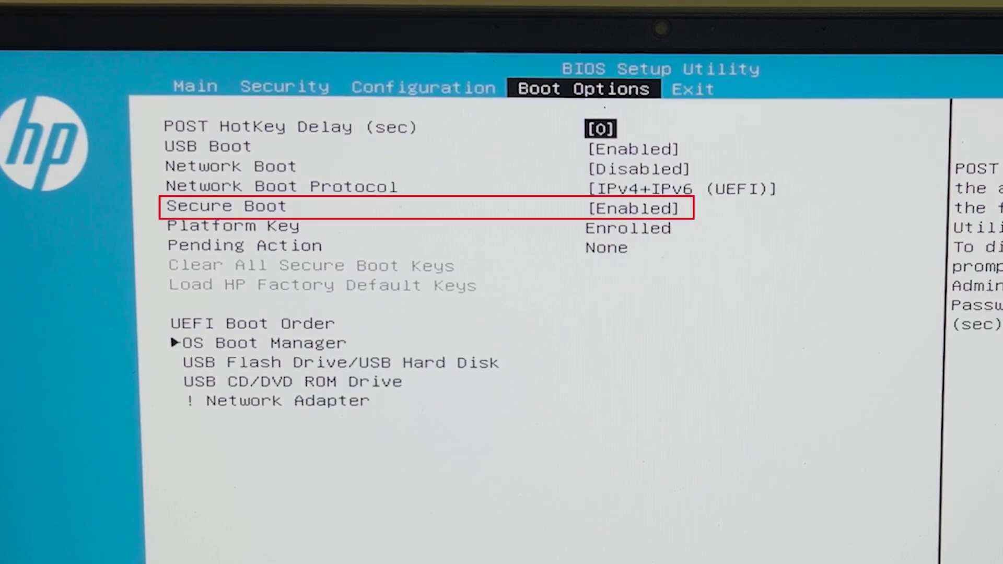
{"action": "key", "text": "Down"}
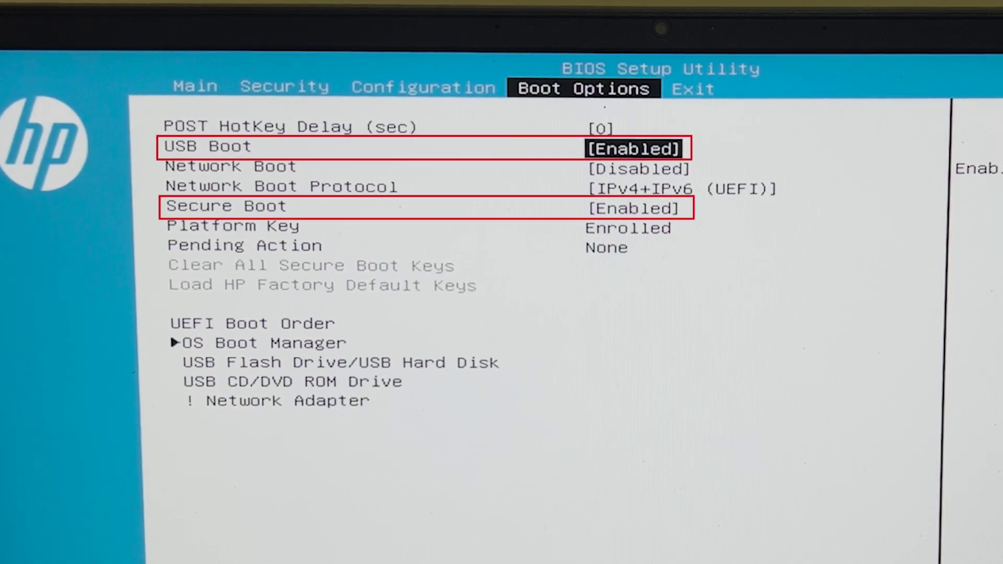
{"action": "key", "text": "Down"}
{"action": "key", "text": "Down"}
{"action": "key", "text": "Down"}
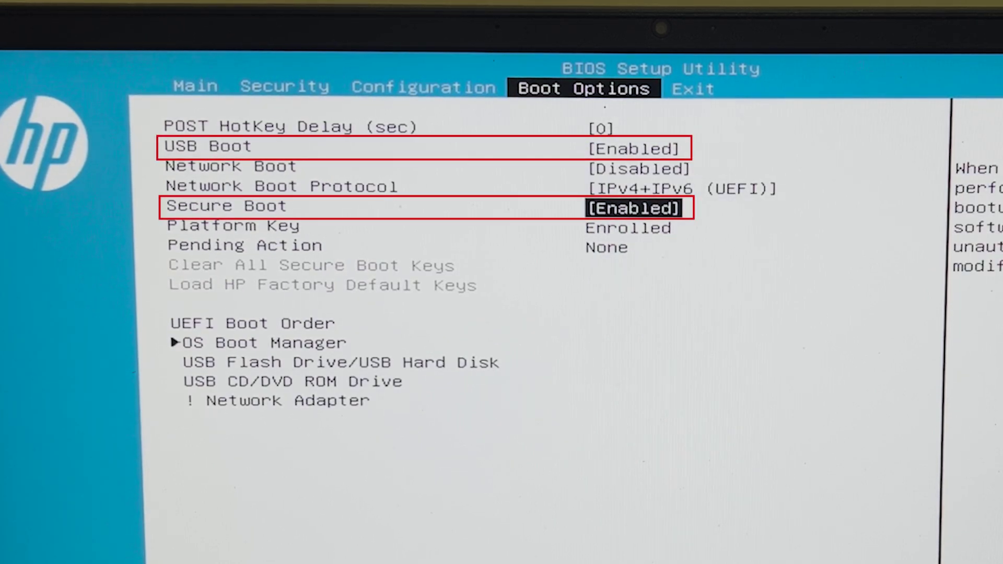
{"action": "key", "text": "Return"}
{"action": "key", "text": "Down"}
{"action": "key", "text": "Return"}
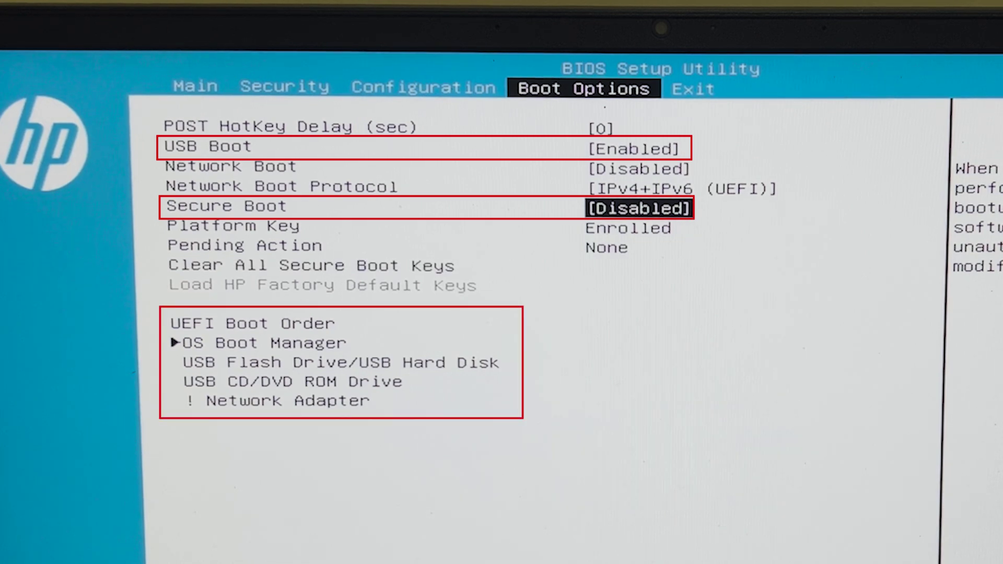
{"action": "key", "text": "Right"}
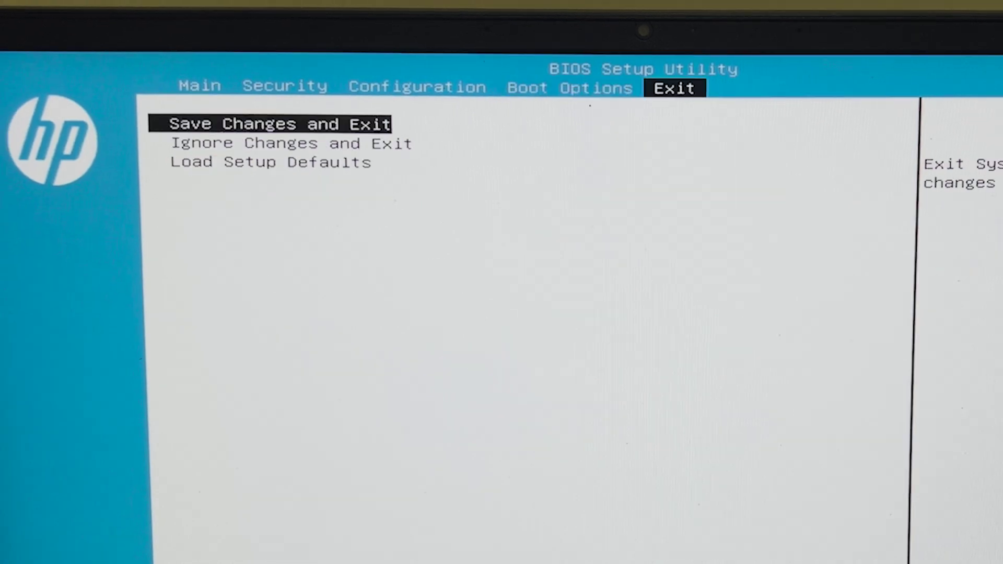
{"action": "key", "text": "Return"}
{"action": "key", "text": "Return"}
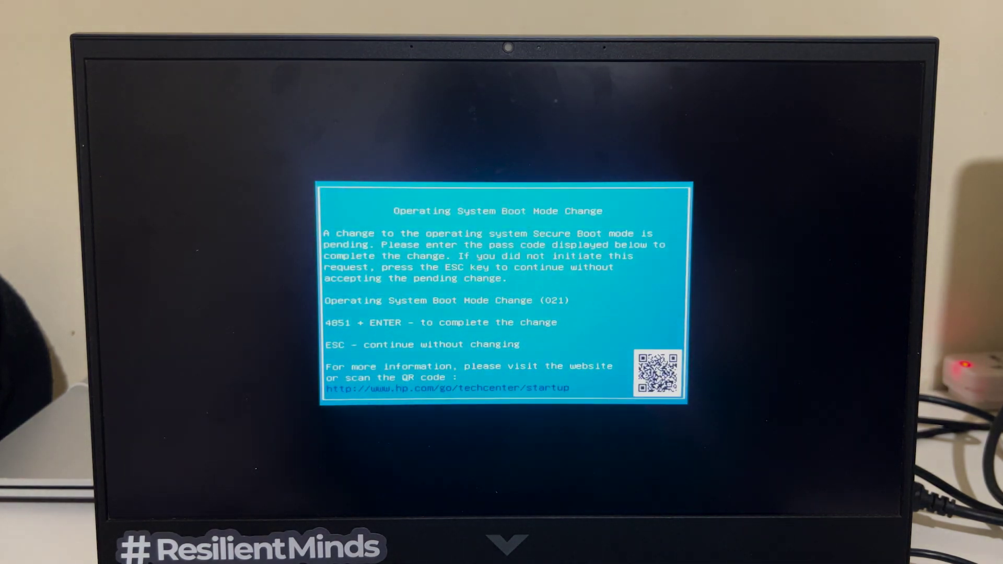
Confirm the Secure Boot mode change and boot from the USB hard drive via the F9 boot menu
{"action": "key", "text": "Return"}
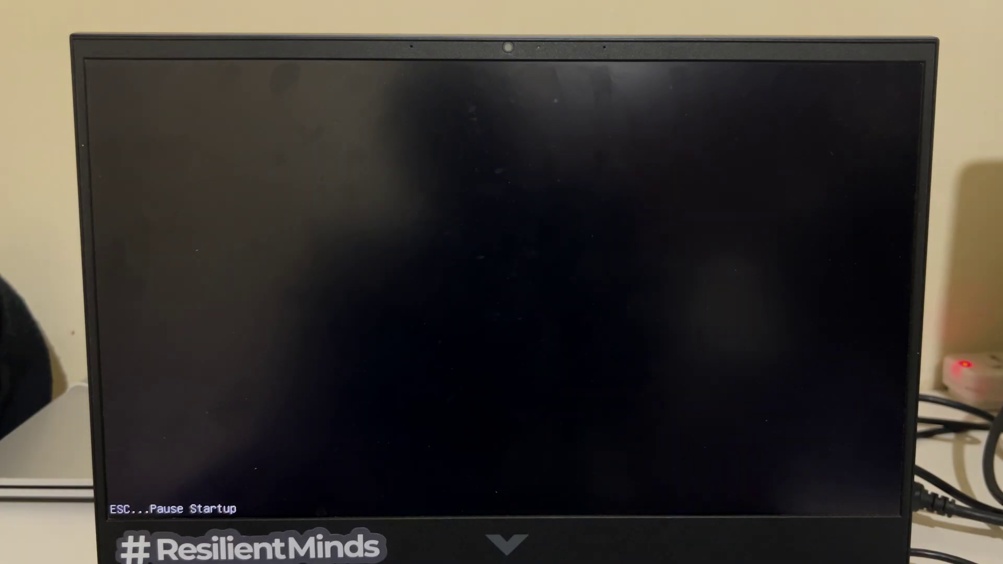
{"action": "key", "text": "Escape"}
{"action": "key", "text": "F9"}
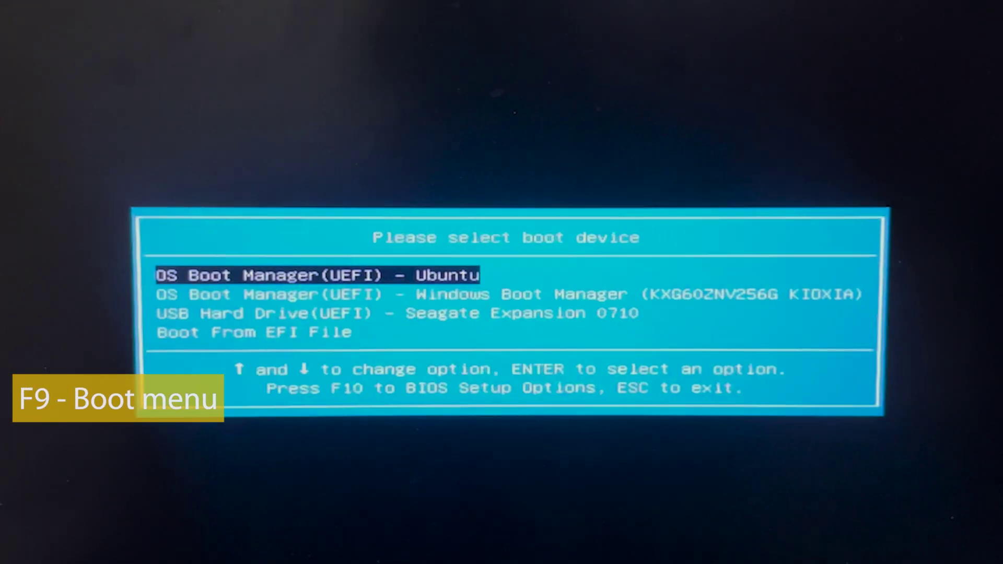
{"action": "key", "text": "Down"}
{"action": "key", "text": "Down"}
{"action": "key", "text": "Return"}
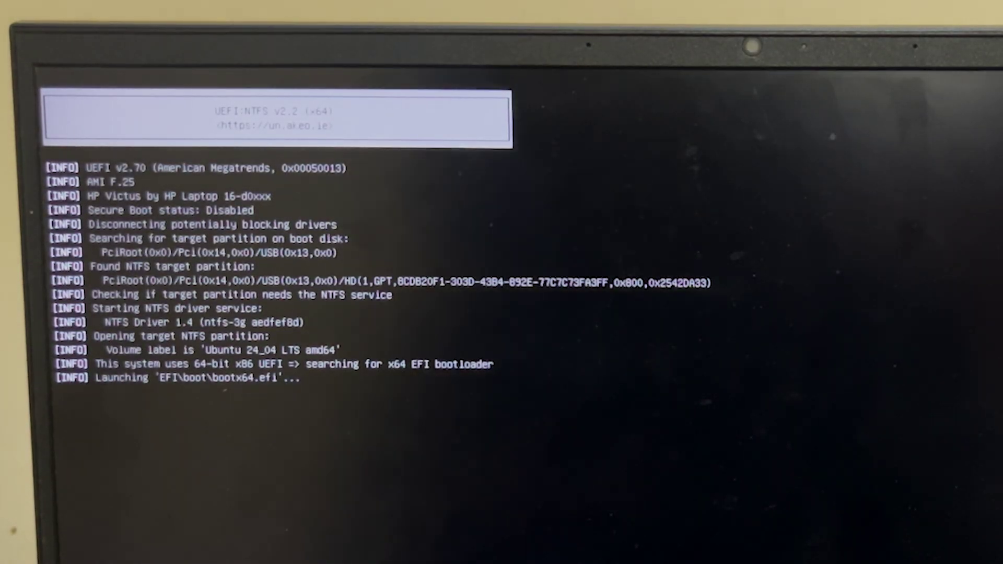
Start the Try or Install Ubuntu entry in the GRUB menu
{"action": "key", "text": "Down"}
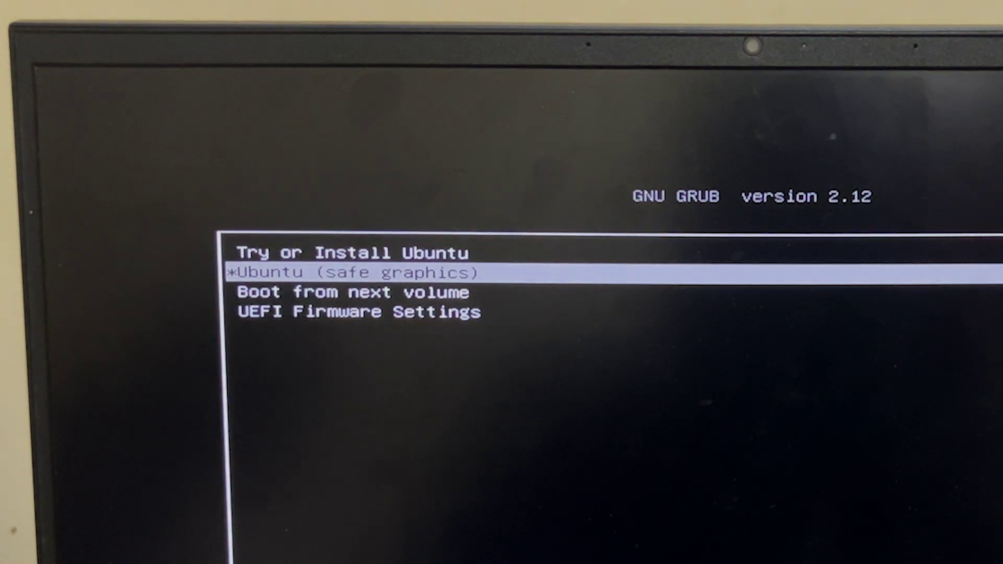
{"action": "key", "text": "Down"}
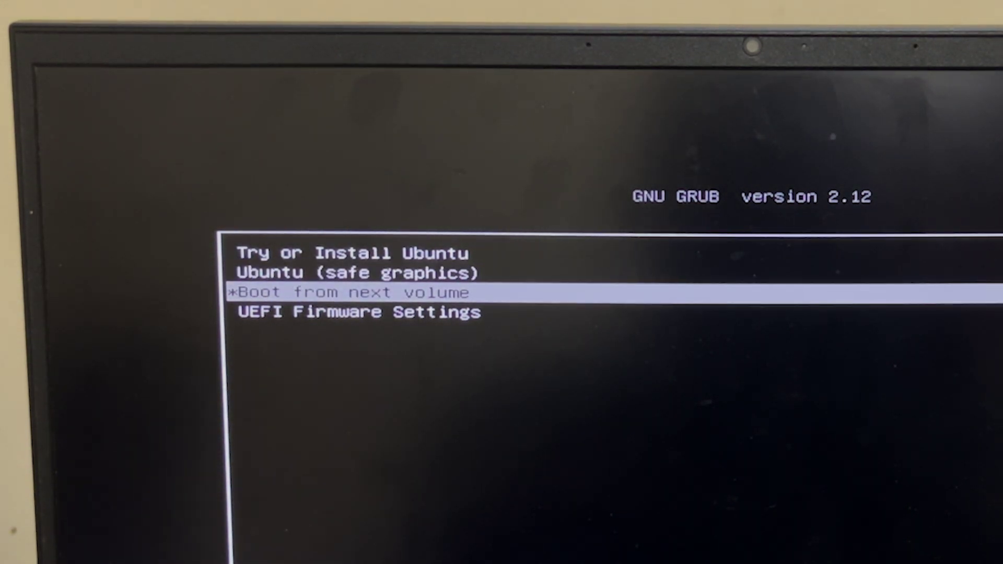
{"action": "key", "text": "Up"}
{"action": "key", "text": "Up"}
{"action": "key", "text": "Return"}
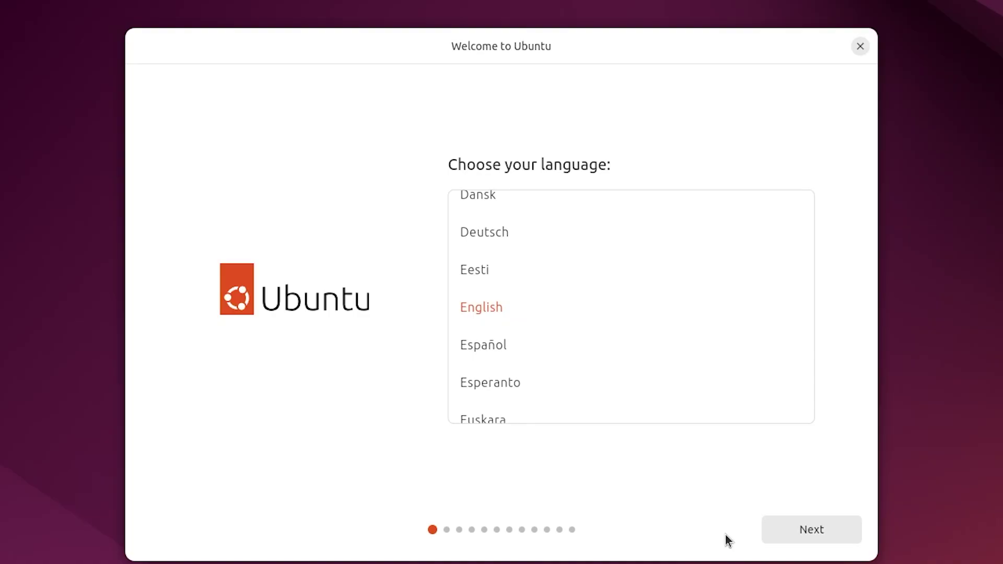
Keep English, default accessibility and English (US) keyboard, and continue without an internet connection
{"action": "left_click", "coordinate": [810, 528]}
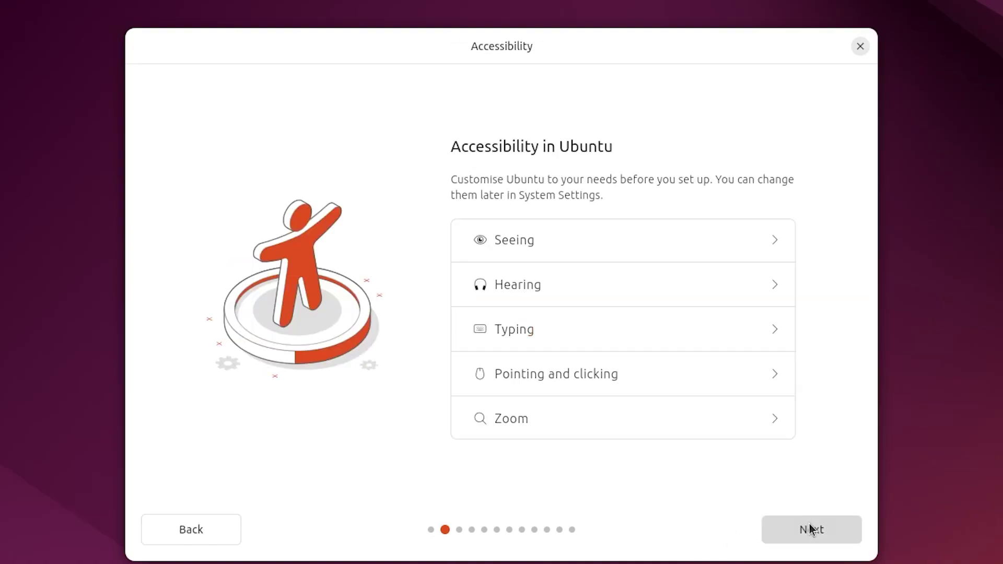
{"action": "left_click", "coordinate": [810, 529]}
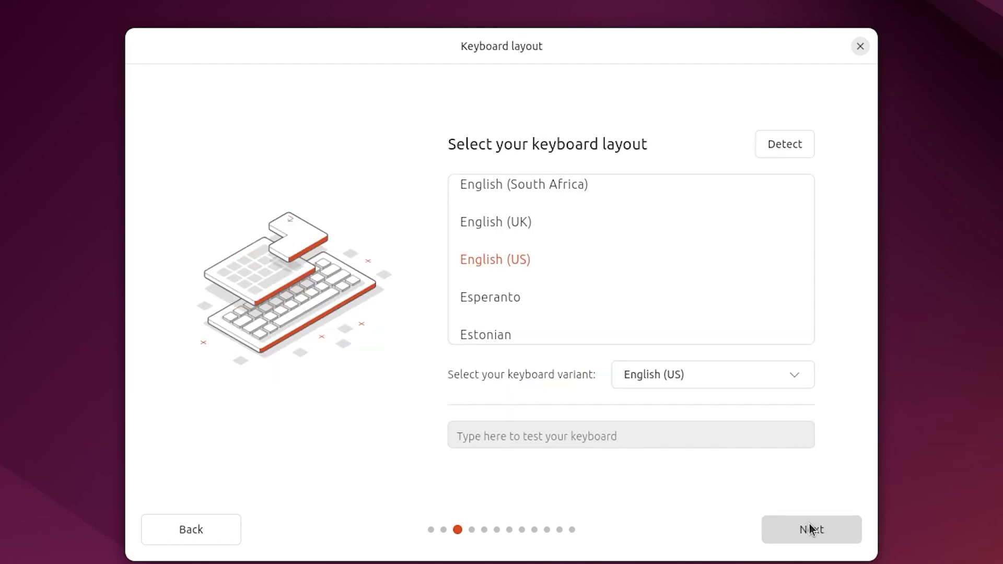
{"action": "left_click", "coordinate": [810, 529]}
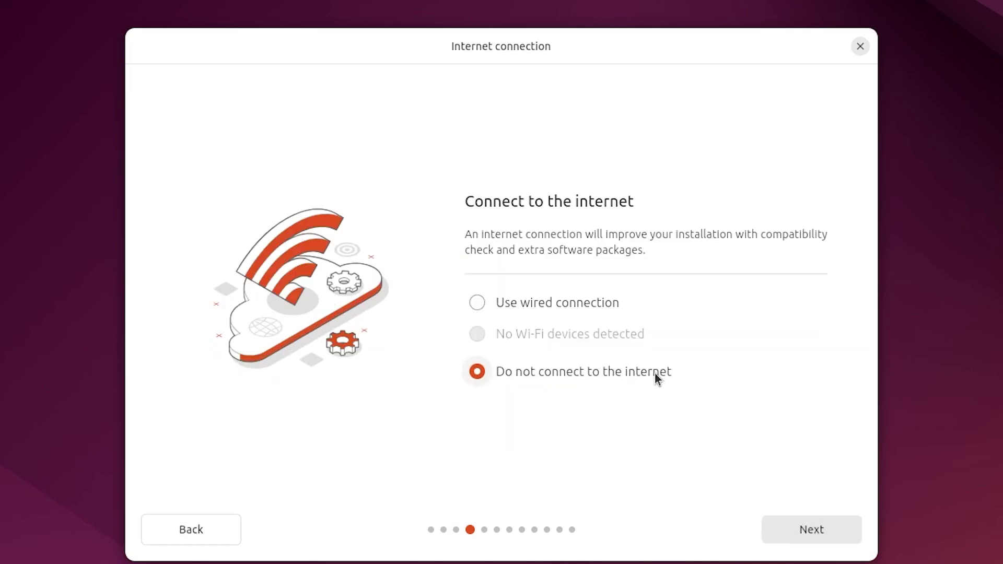
{"action": "left_click", "coordinate": [809, 536]}
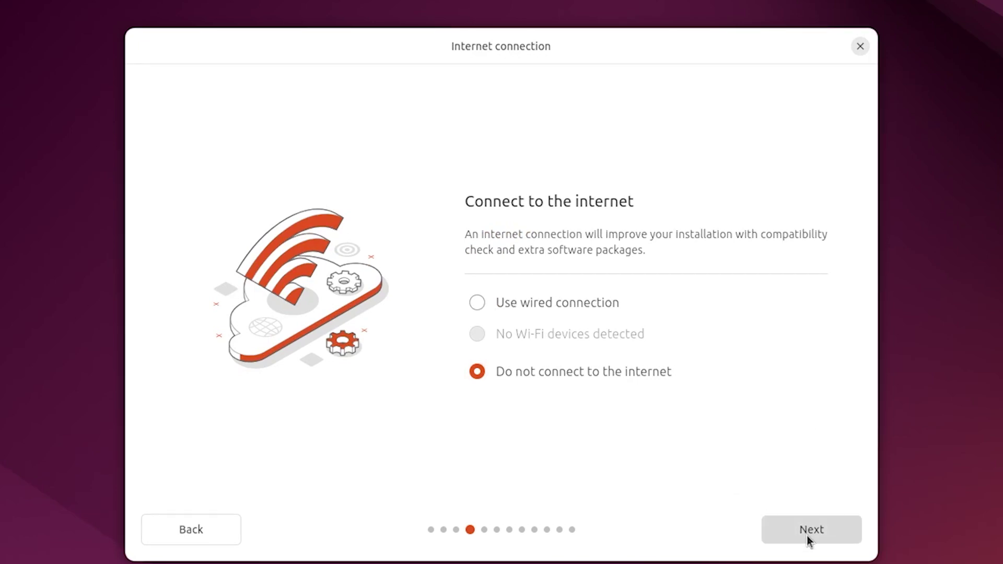
{"action": "left_click", "coordinate": [807, 535]}
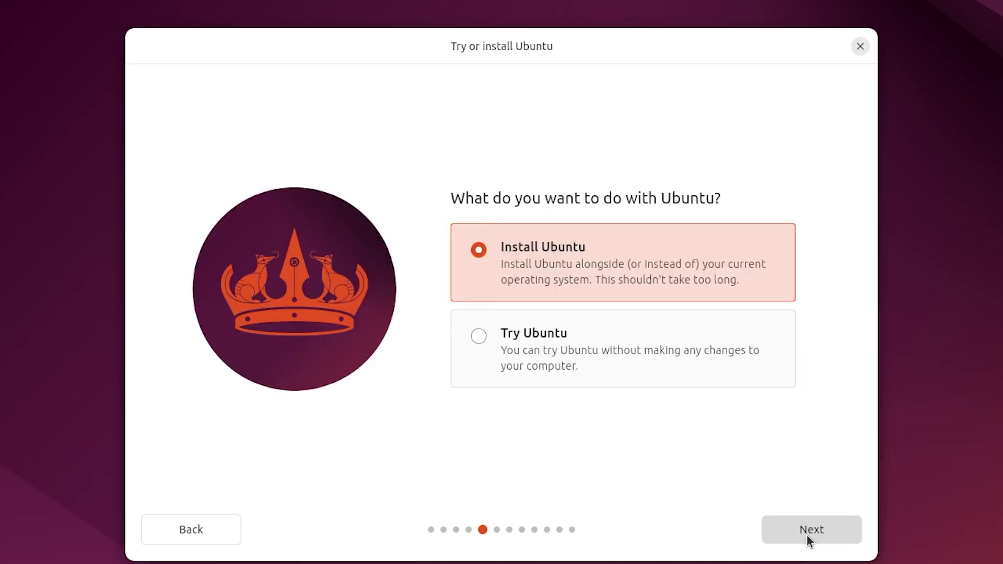
Choose Install Ubuntu with the Interactive installation type
{"action": "left_click", "coordinate": [667, 329]}
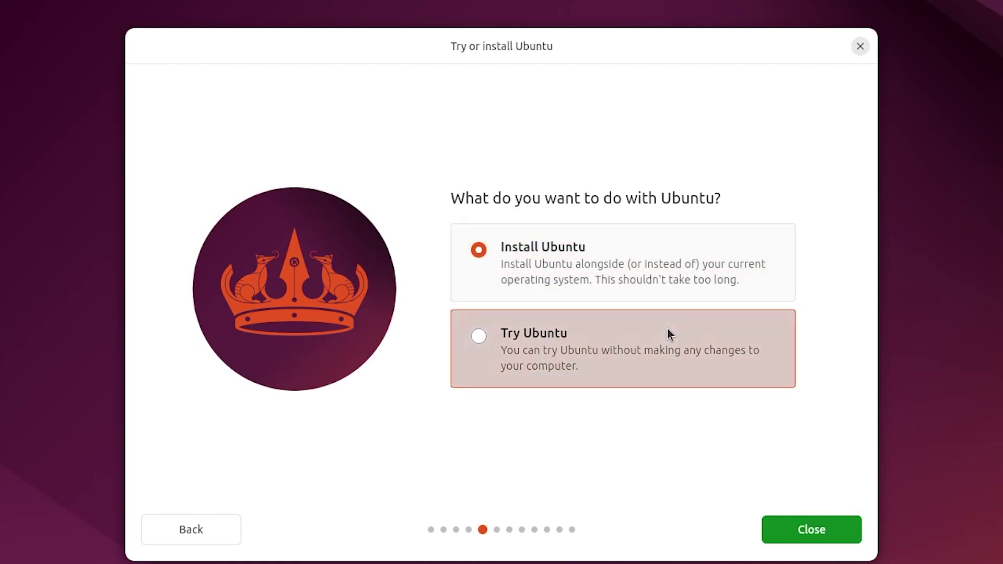
{"action": "left_click", "coordinate": [661, 268]}
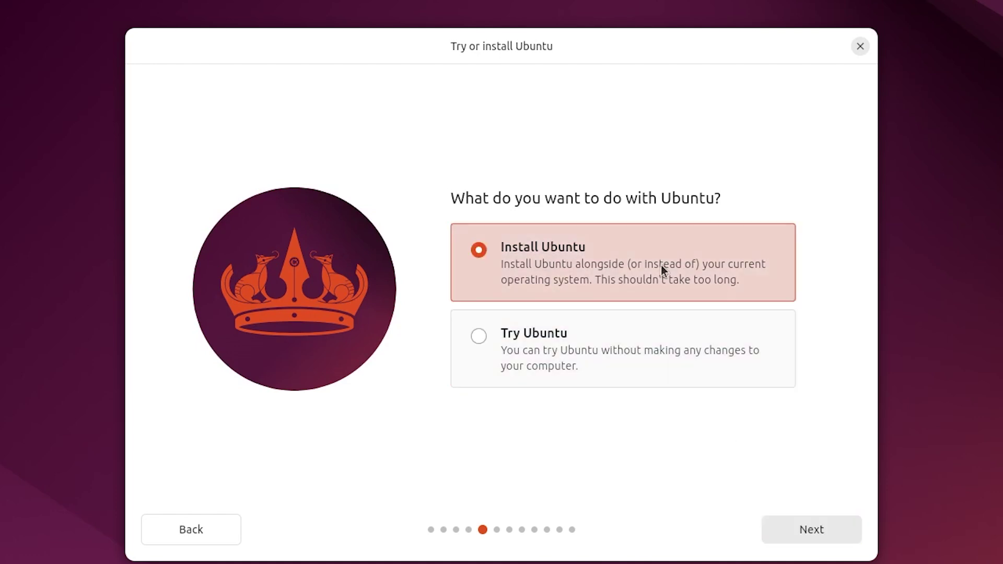
{"action": "left_click", "coordinate": [797, 531]}
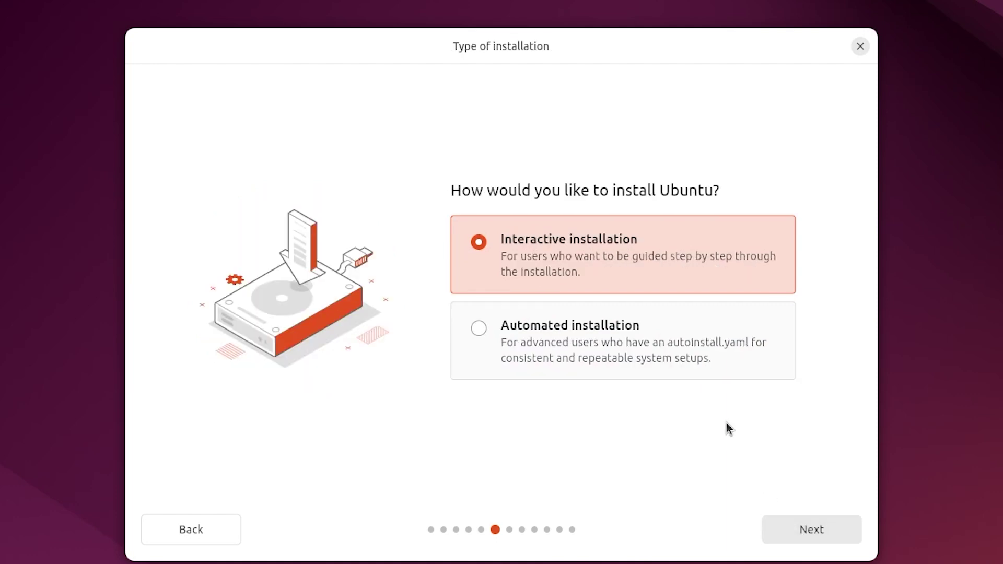
{"action": "left_click", "coordinate": [691, 367]}
{"action": "left_click", "coordinate": [718, 377]}
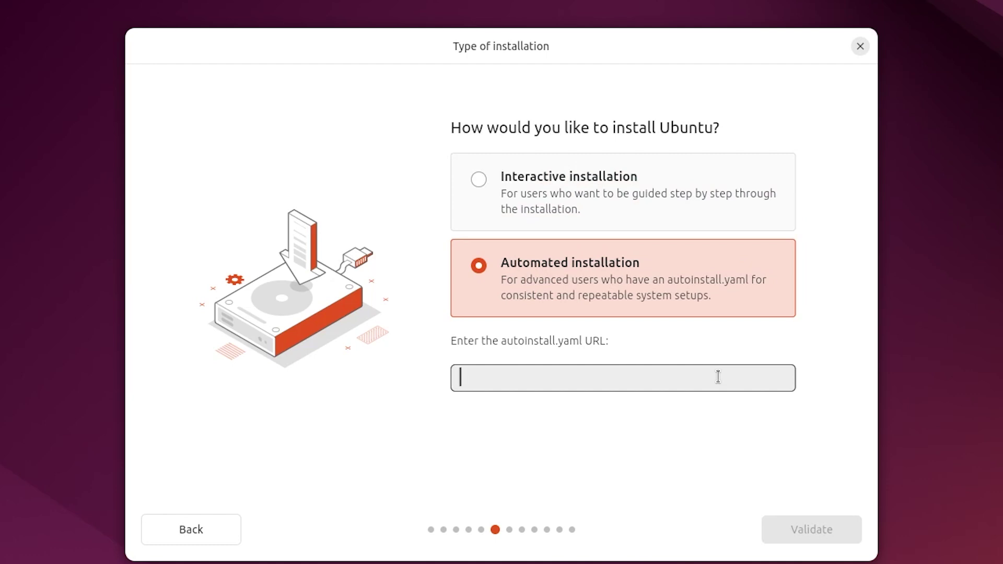
{"action": "left_click", "coordinate": [716, 196]}
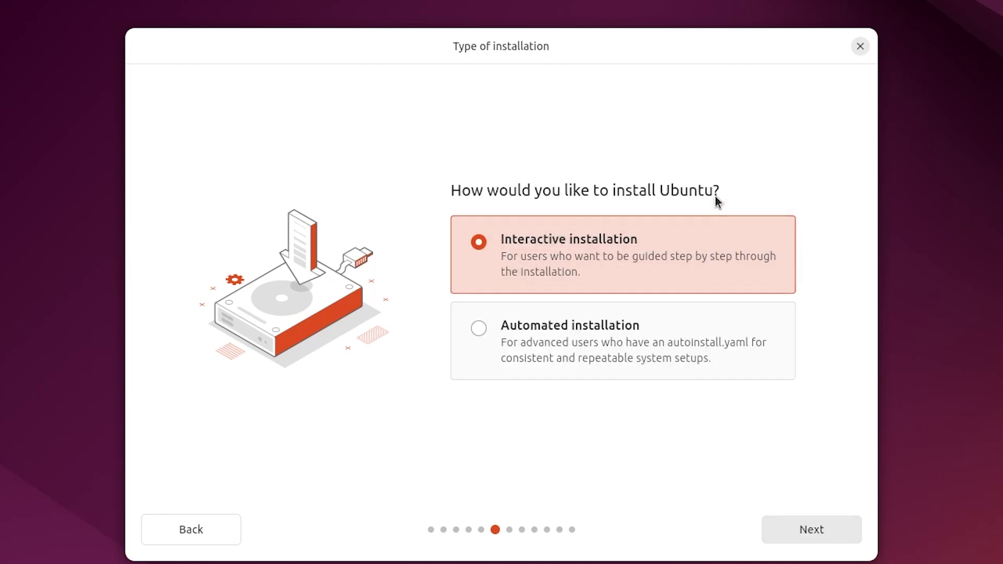
{"action": "left_click", "coordinate": [818, 520]}
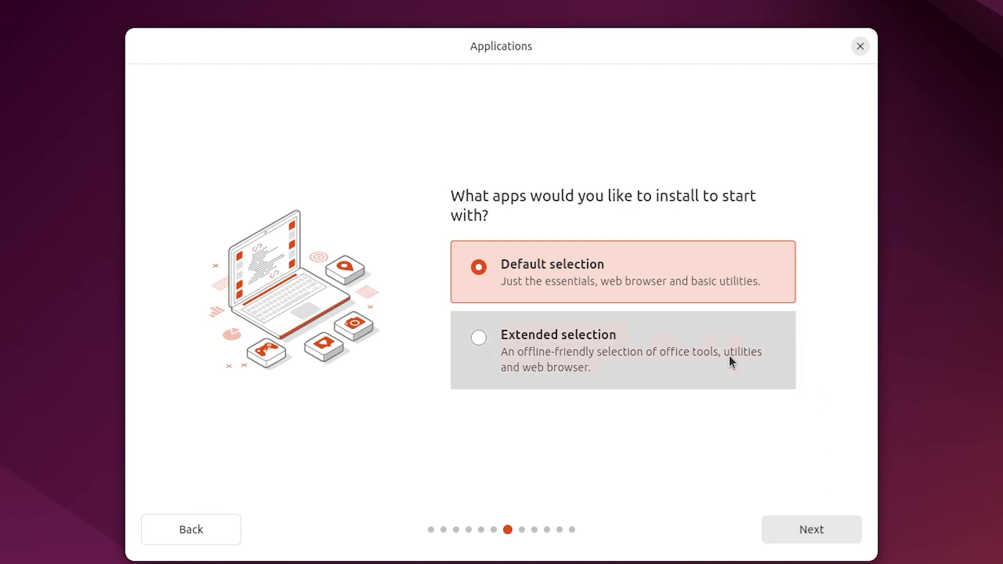
Pick the Extended app selection, include third-party graphics and Wi-Fi software, and choose Manual installation
{"action": "left_click", "coordinate": [730, 356]}
{"action": "left_click", "coordinate": [817, 534]}
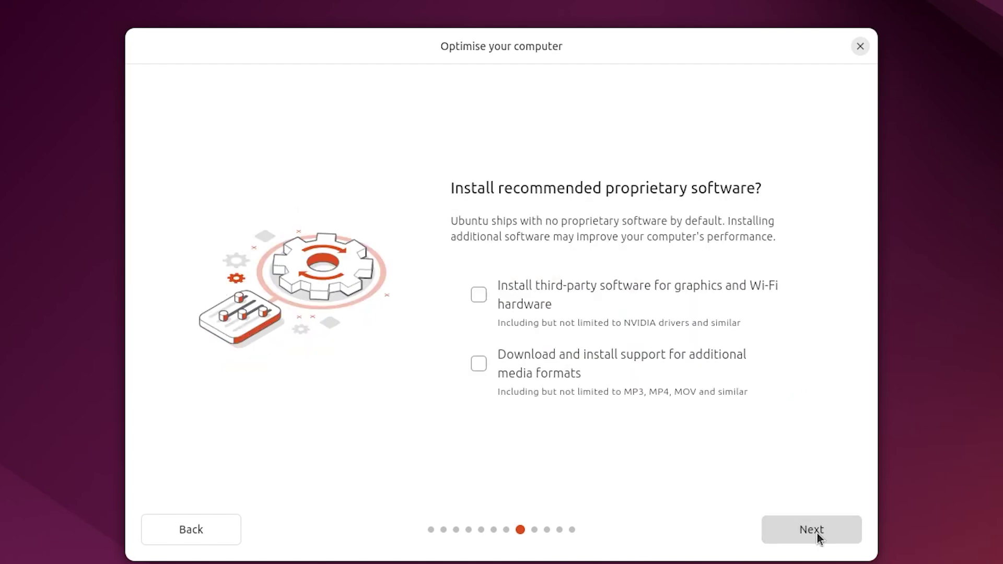
{"action": "left_click", "coordinate": [691, 303]}
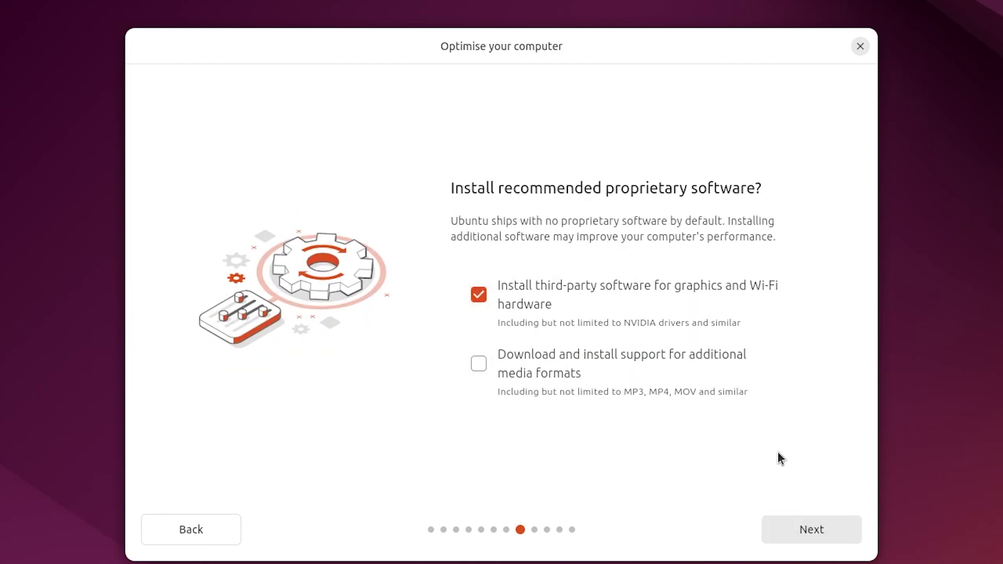
{"action": "left_click", "coordinate": [812, 529]}
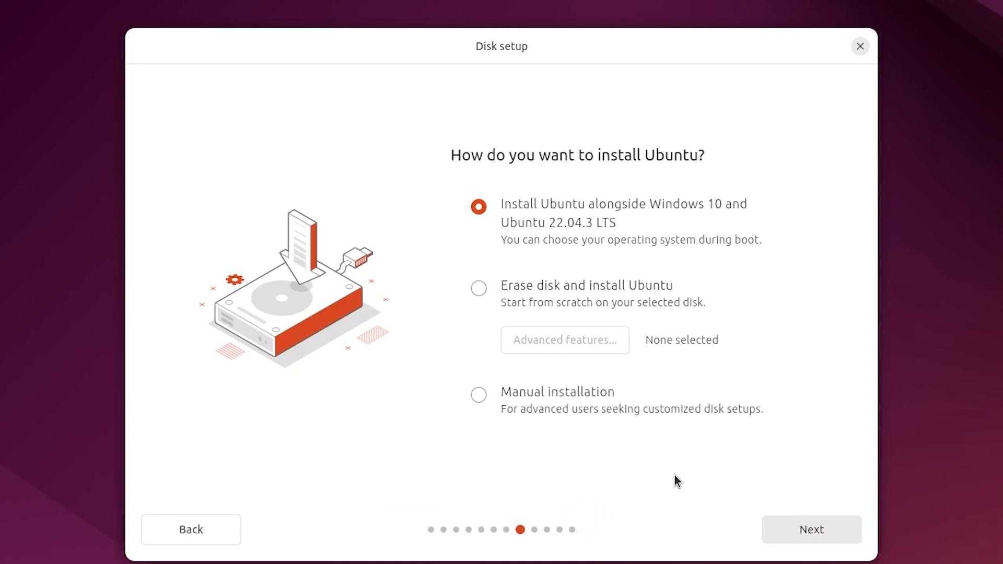
{"action": "left_click", "coordinate": [583, 406]}
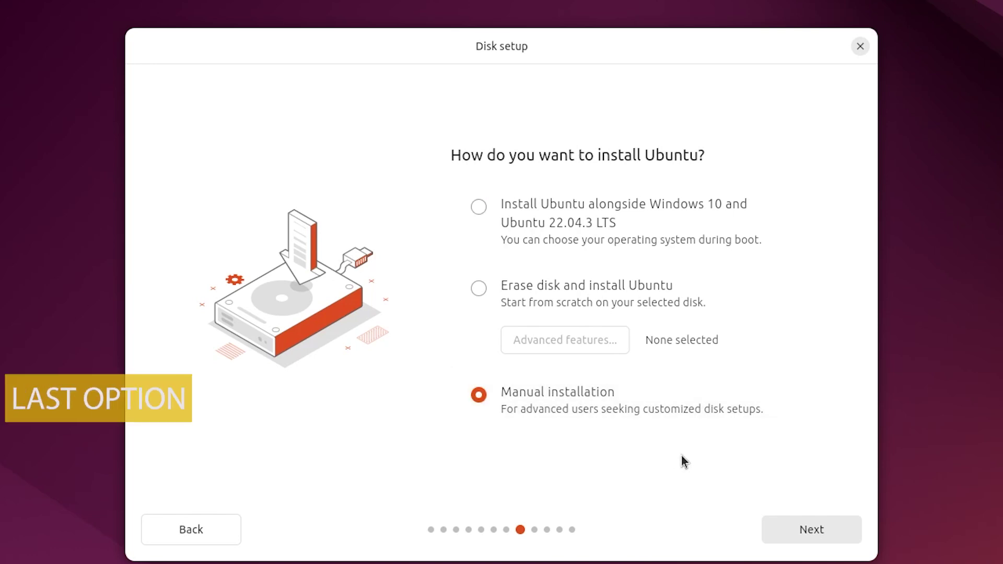
{"action": "left_click", "coordinate": [788, 538]}
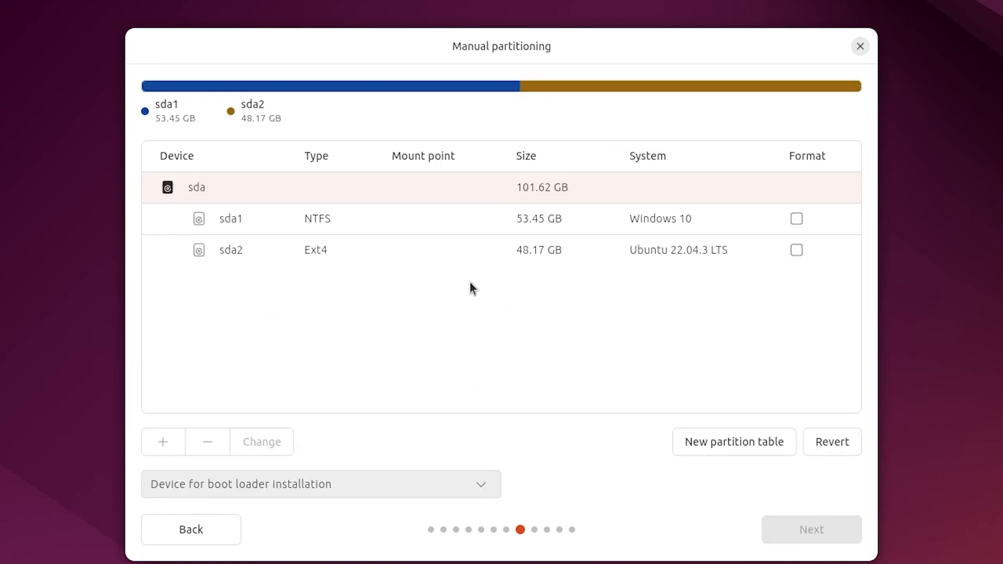
Delete the old sda2 partition and create a 40000 MB Ext4 partition mounted at /
{"action": "left_click", "coordinate": [449, 256]}
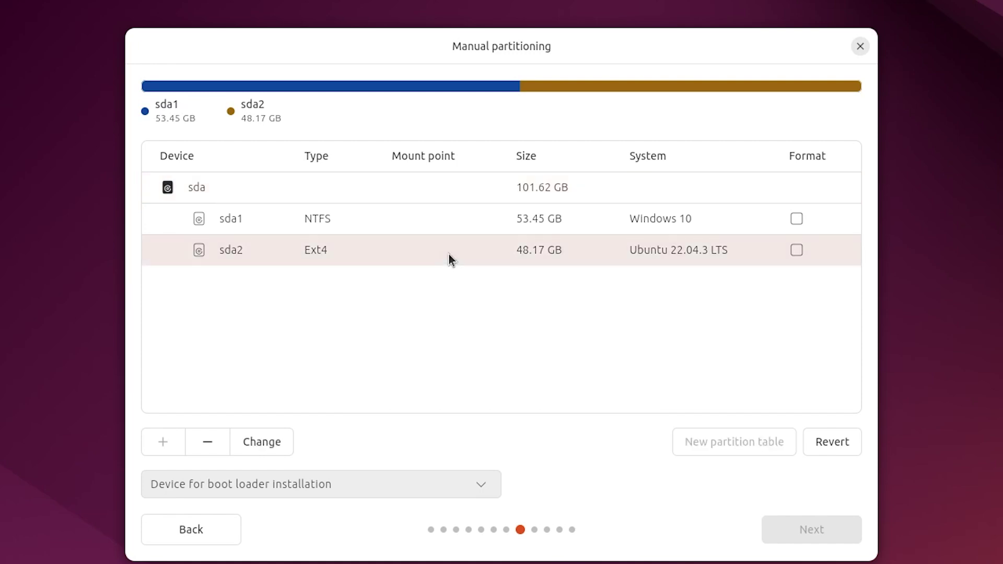
{"action": "left_click", "coordinate": [208, 442]}
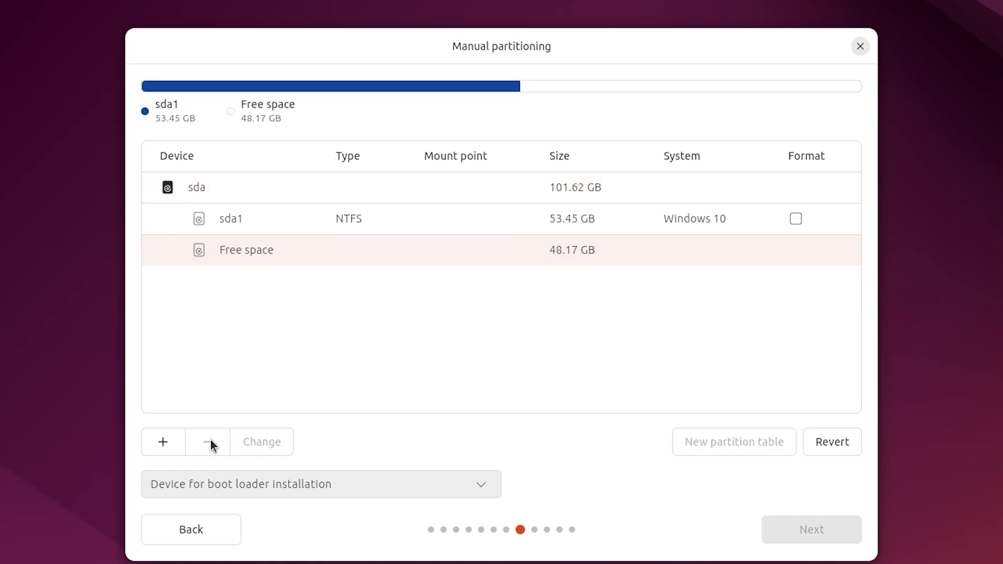
{"action": "left_click", "coordinate": [164, 442]}
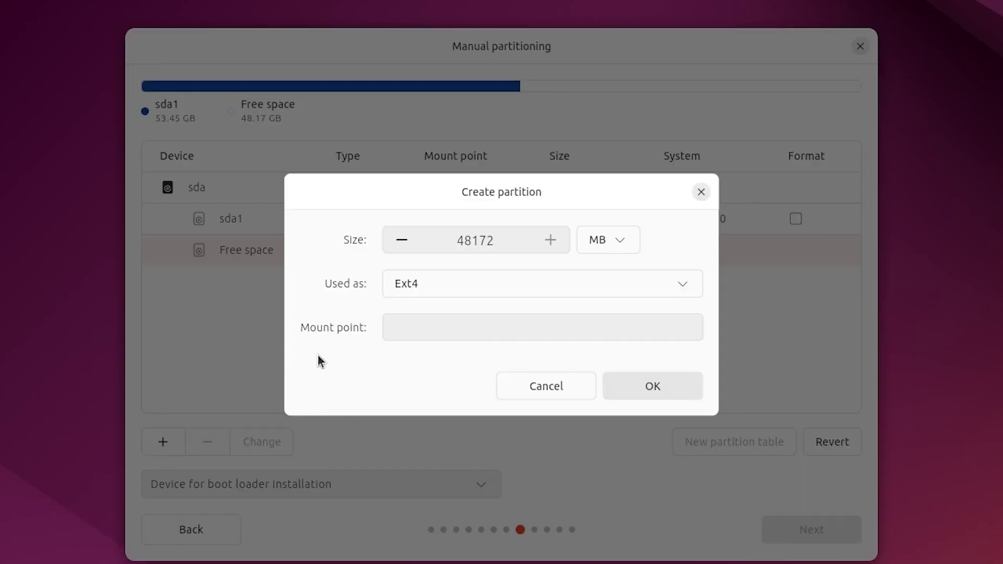
{"action": "double_click", "coordinate": [509, 246]}
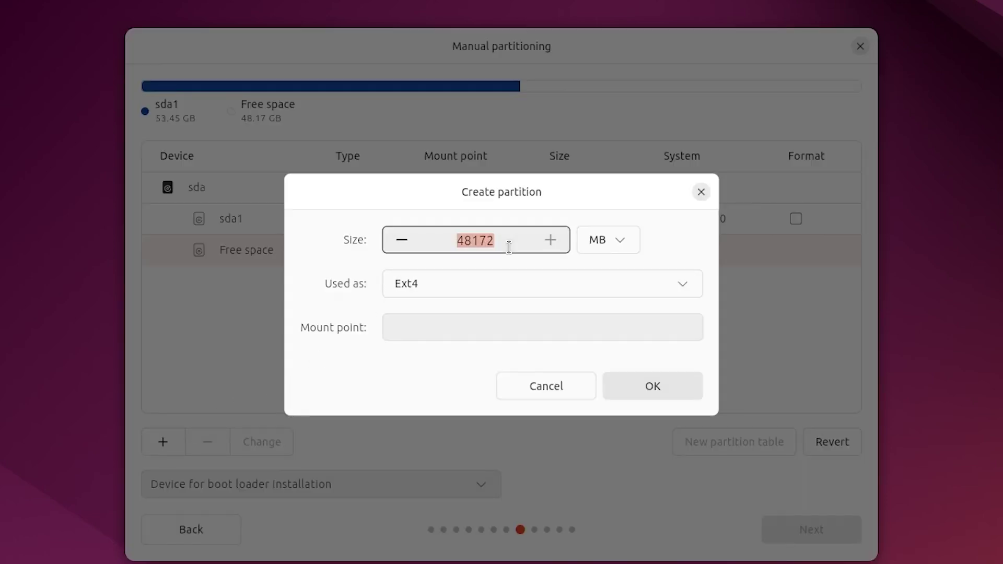
{"action": "type", "text": "40000"}
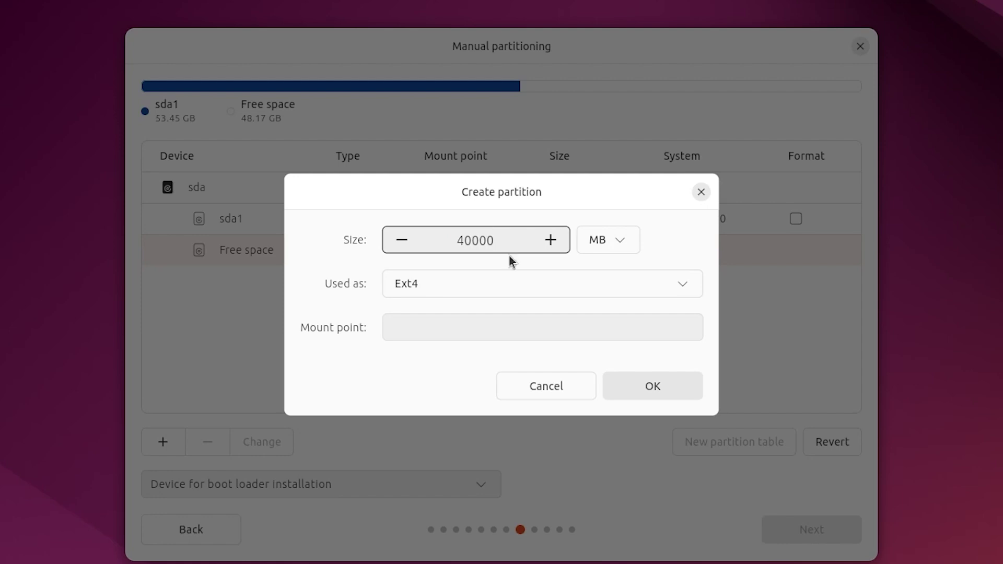
{"action": "left_click", "coordinate": [516, 278]}
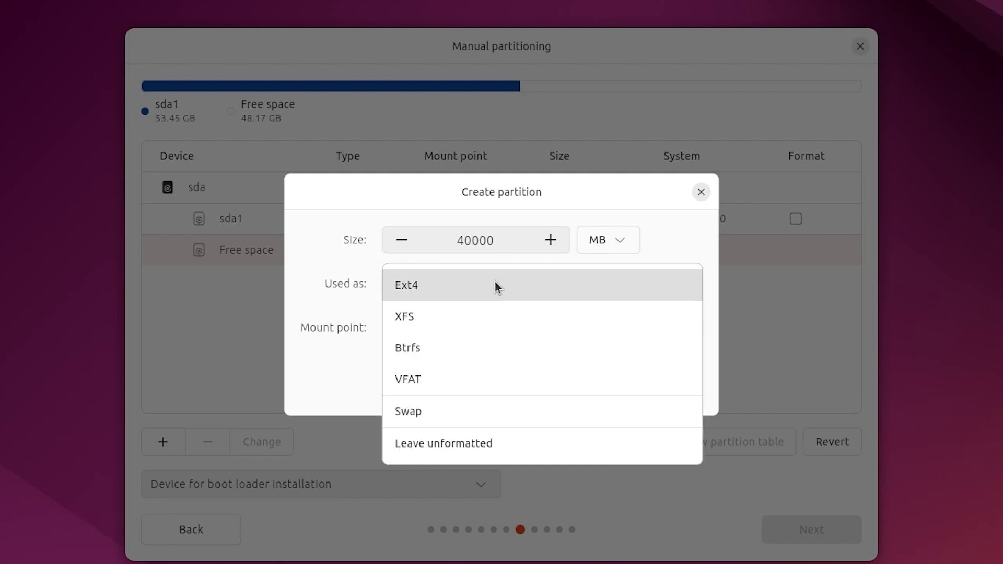
{"action": "left_click", "coordinate": [495, 284]}
{"action": "left_click", "coordinate": [497, 325]}
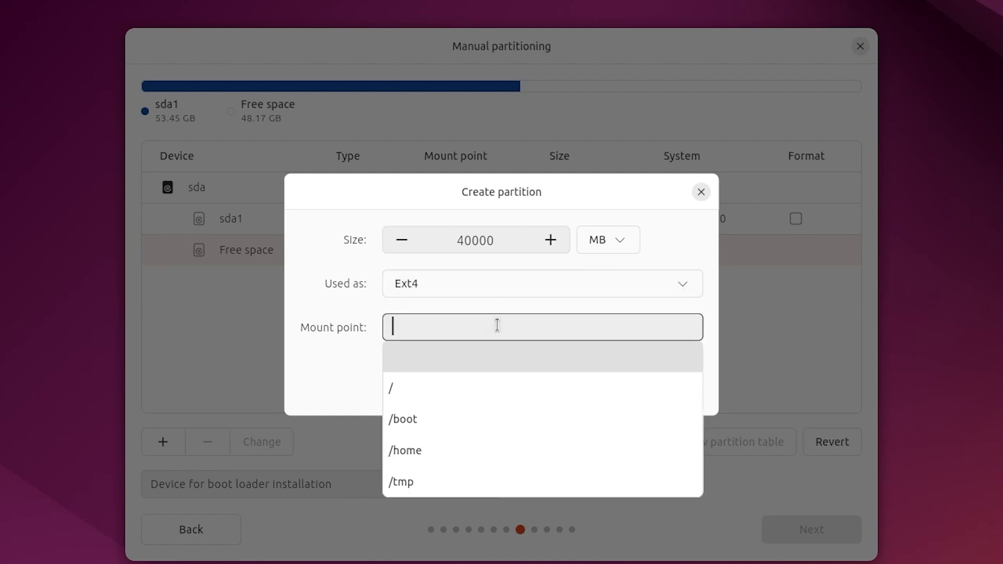
{"action": "left_click", "coordinate": [457, 393]}
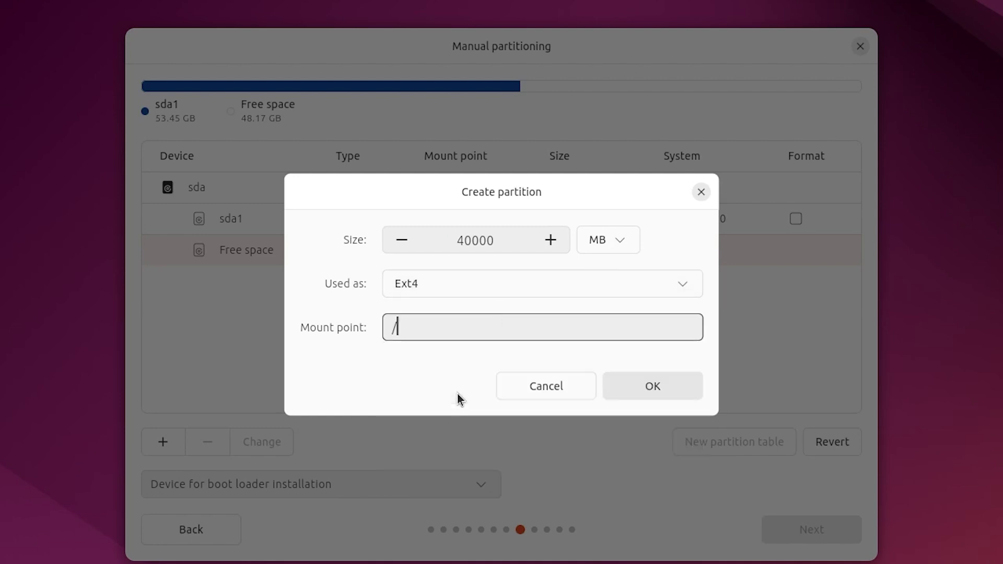
{"action": "left_click", "coordinate": [638, 385]}
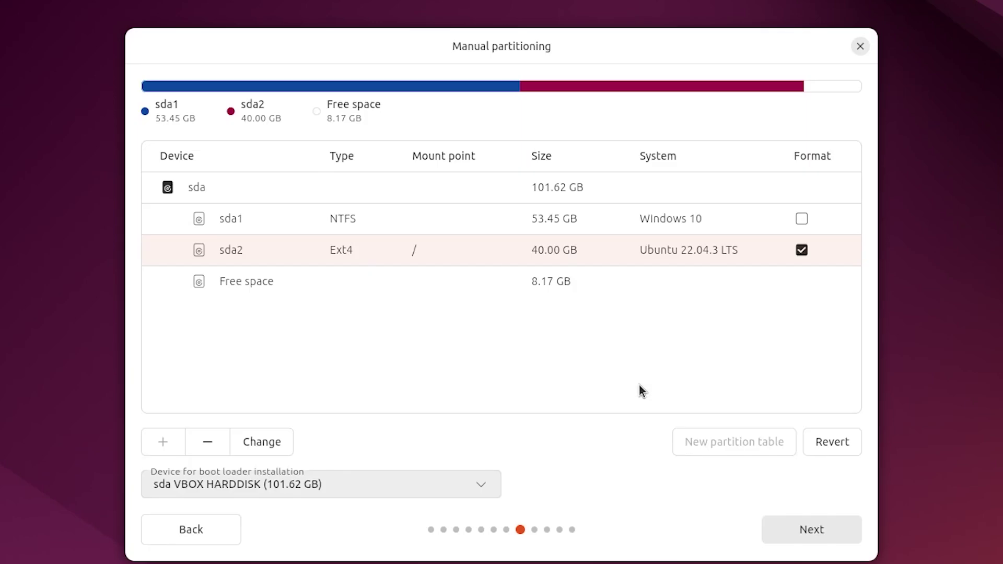
Turn the remaining 8.17 GB free space into a swap partition and continue
{"action": "left_click", "coordinate": [436, 282]}
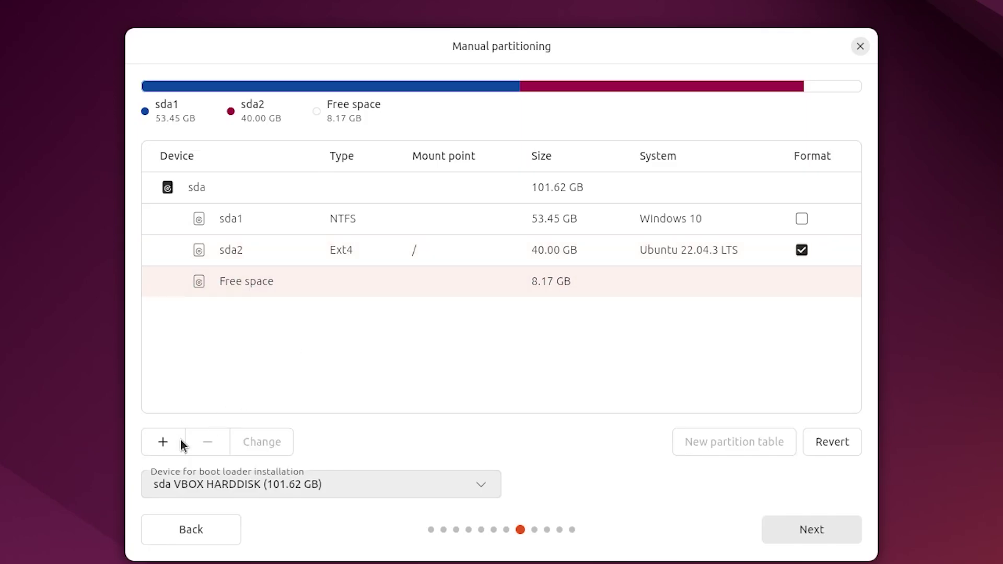
{"action": "left_click", "coordinate": [175, 444]}
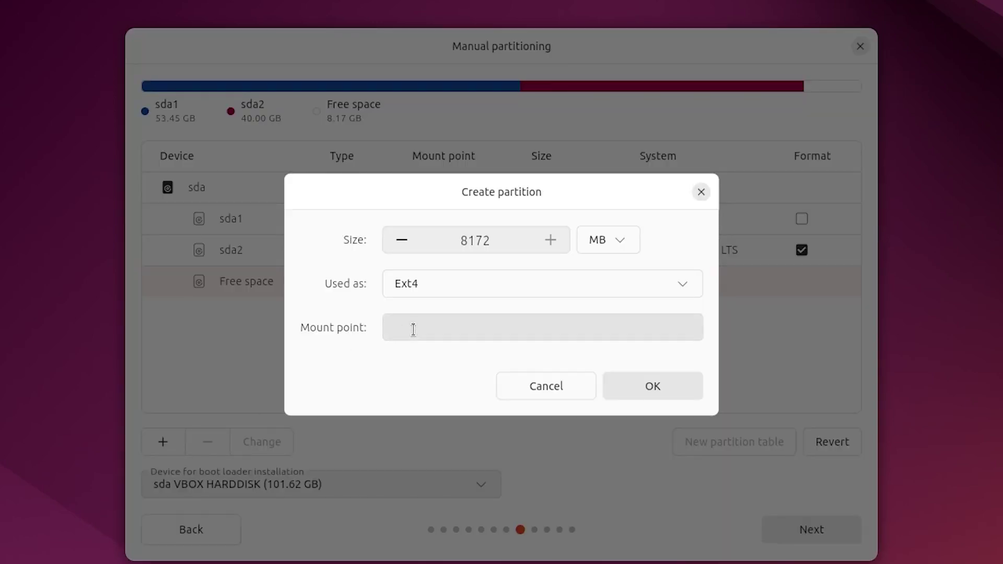
{"action": "left_click", "coordinate": [437, 296]}
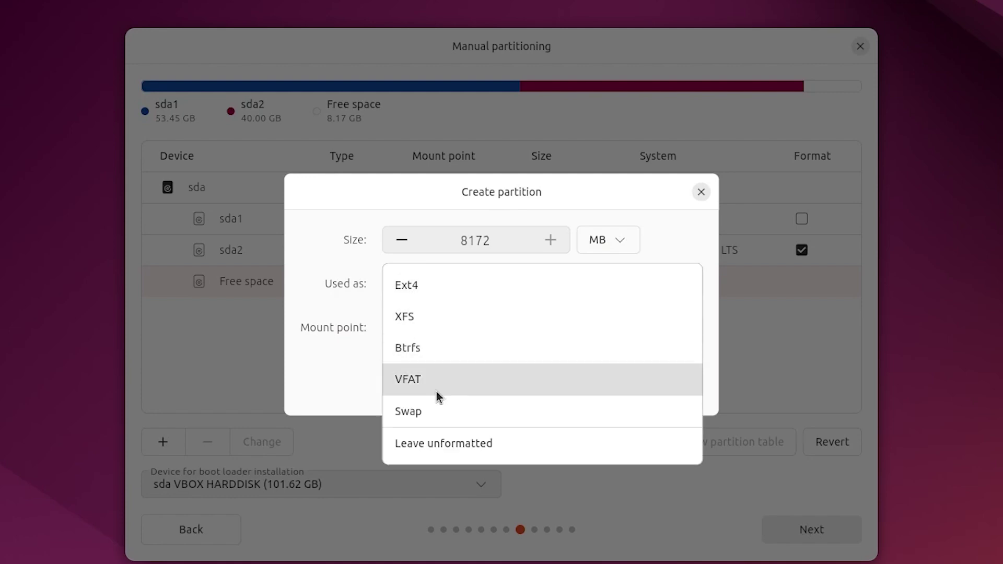
{"action": "left_click", "coordinate": [441, 413]}
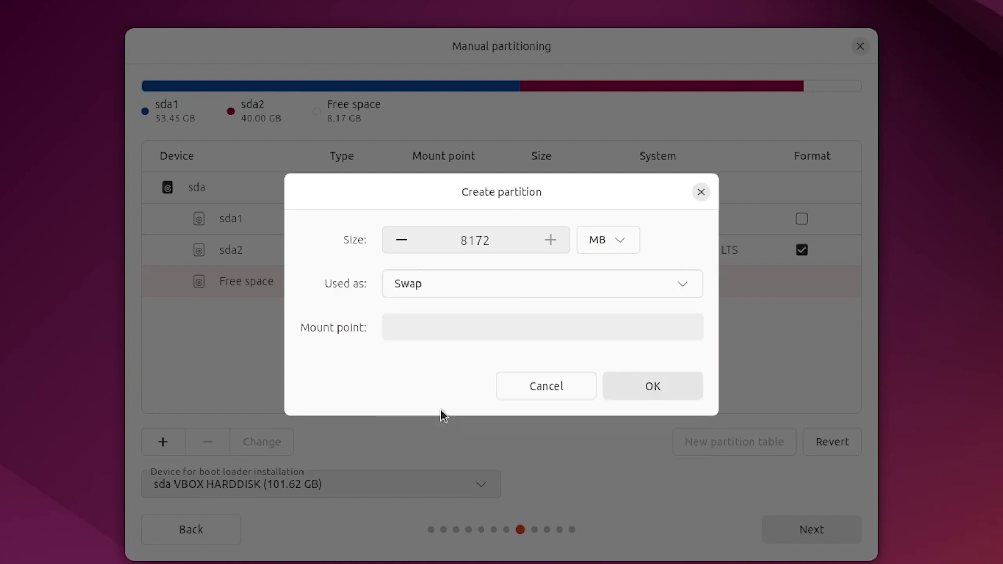
{"action": "left_click", "coordinate": [655, 385]}
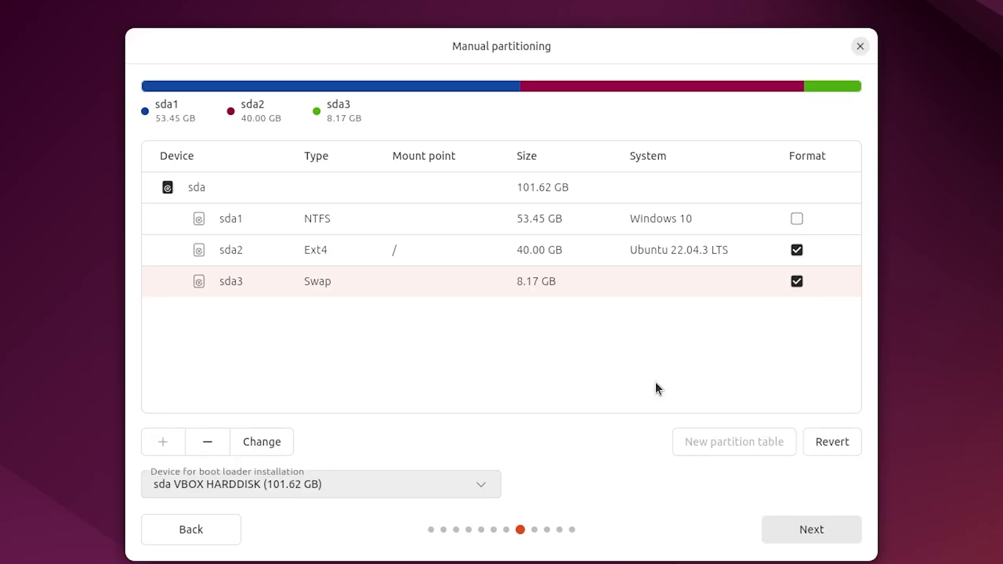
{"action": "left_click", "coordinate": [764, 267]}
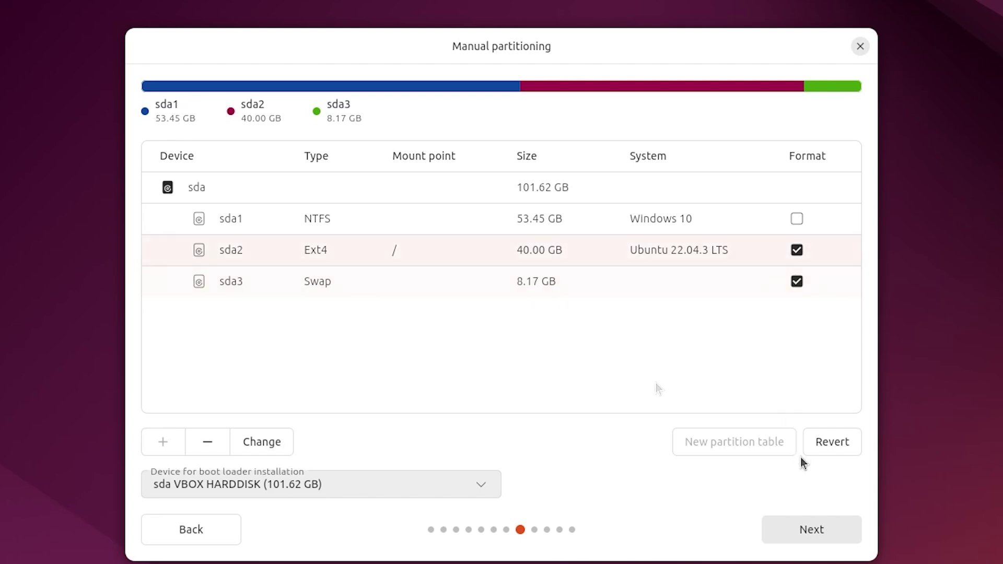
{"action": "left_click", "coordinate": [809, 530]}
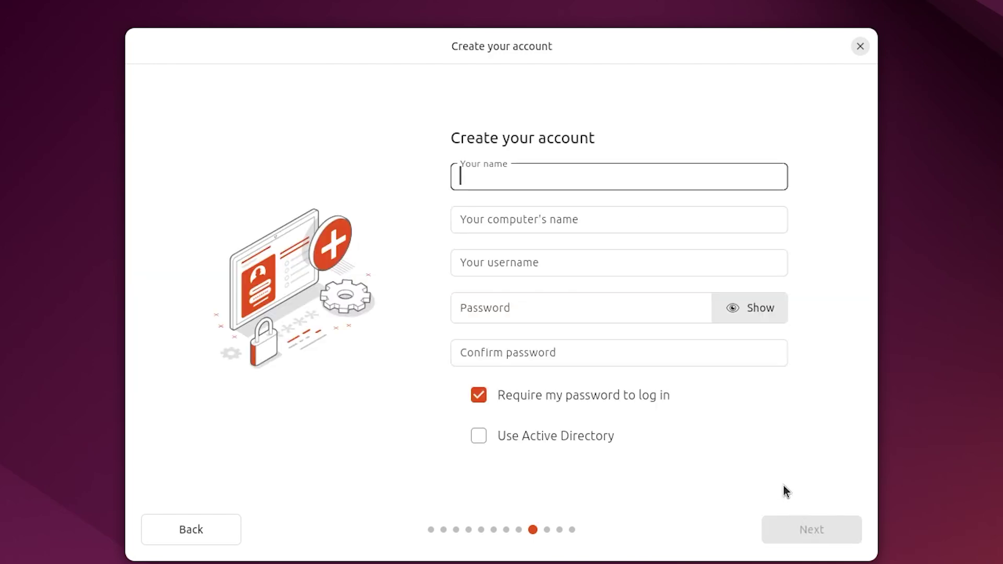
Enter the account details, keep the Africa/Accra timezone, install Ubuntu 24.04 LTS and restart
{"action": "type", "text": "danzzy"}
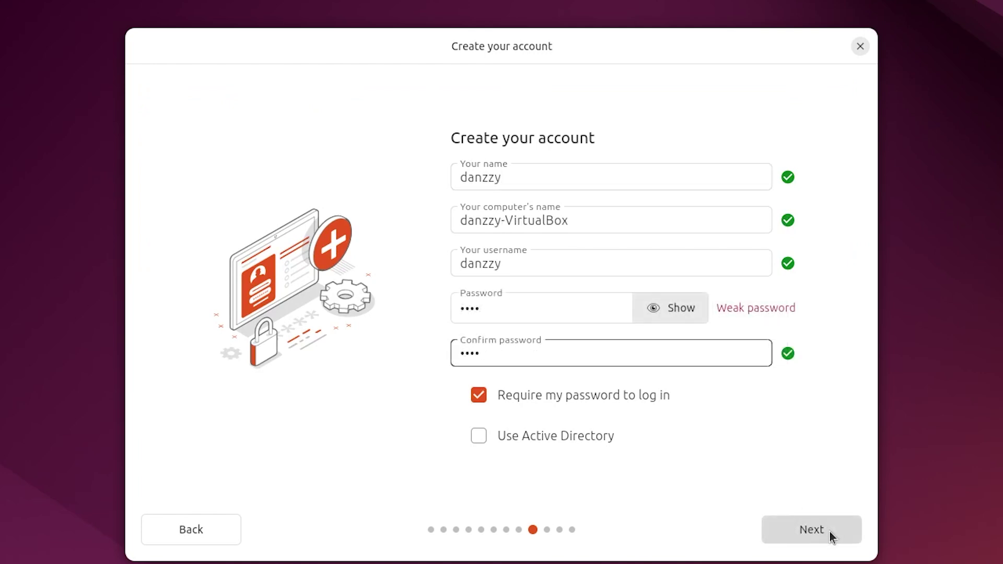
{"action": "left_click", "coordinate": [831, 537]}
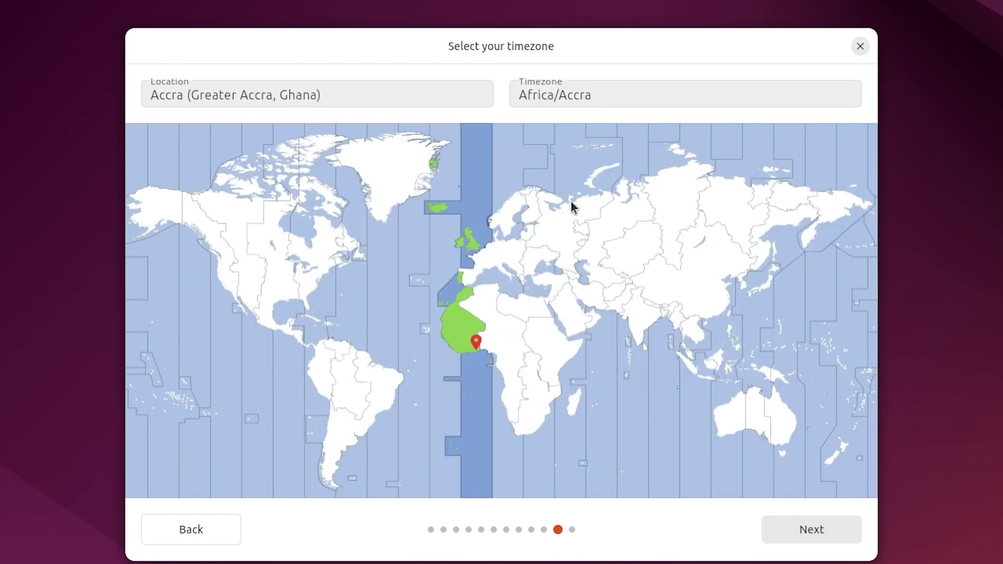
{"action": "left_click", "coordinate": [400, 83]}
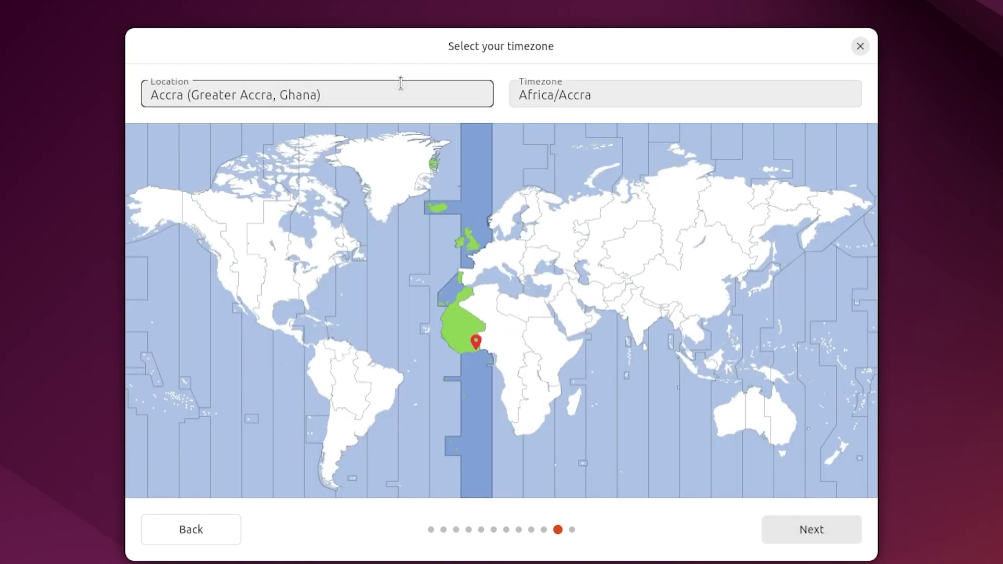
{"action": "left_click", "coordinate": [799, 544]}
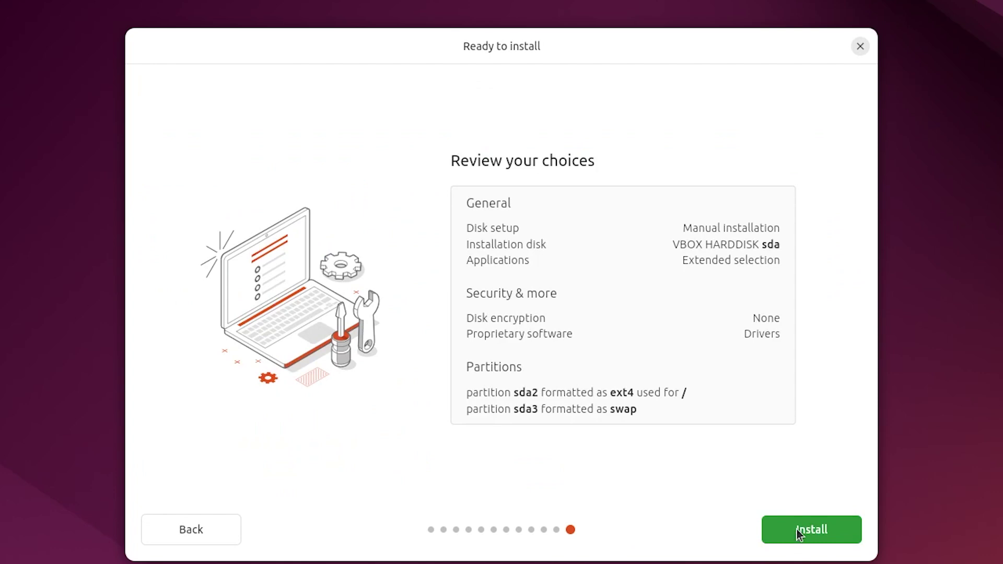
{"action": "left_click", "coordinate": [797, 530]}
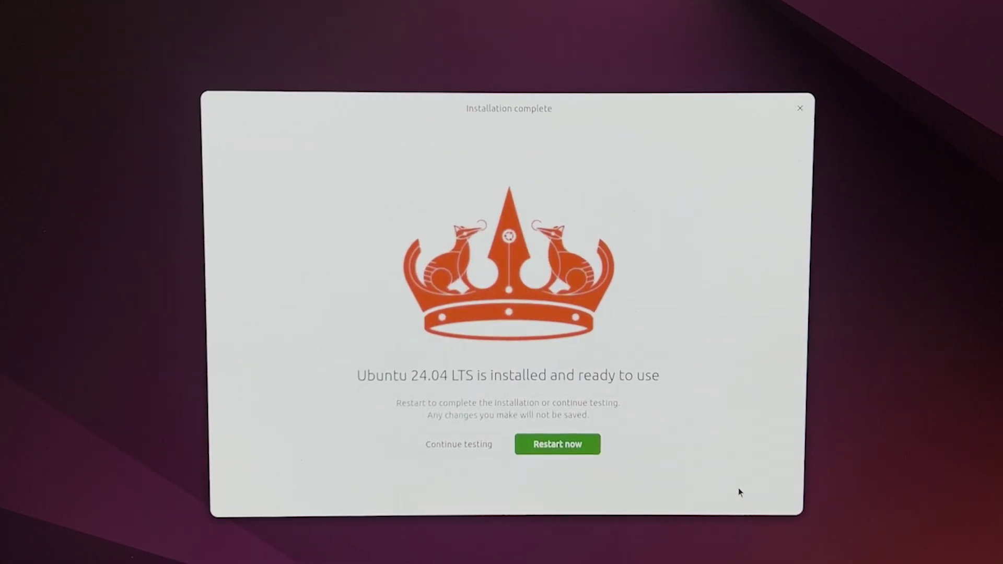
{"action": "left_click", "coordinate": [558, 445]}
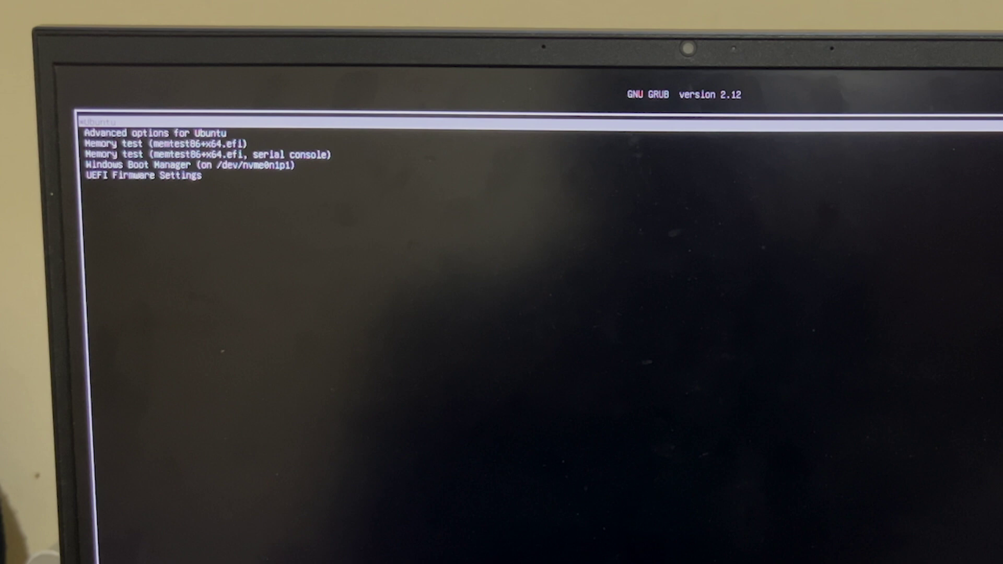
Boot Ubuntu from GRUB, log in with the account password, and finish the welcome wizard without sharing data
{"action": "key", "text": "Return"}
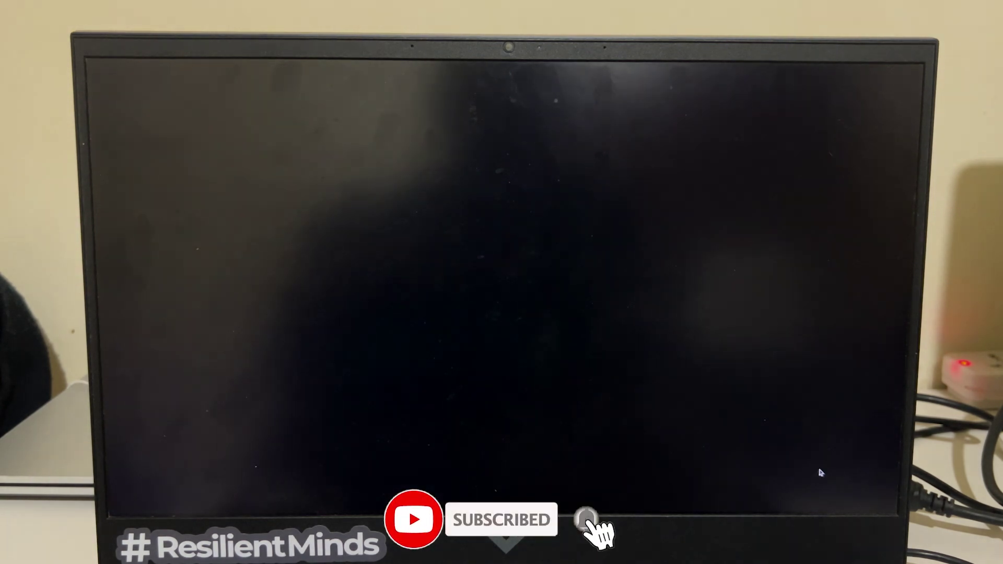
{"action": "type", "text": "**********"}
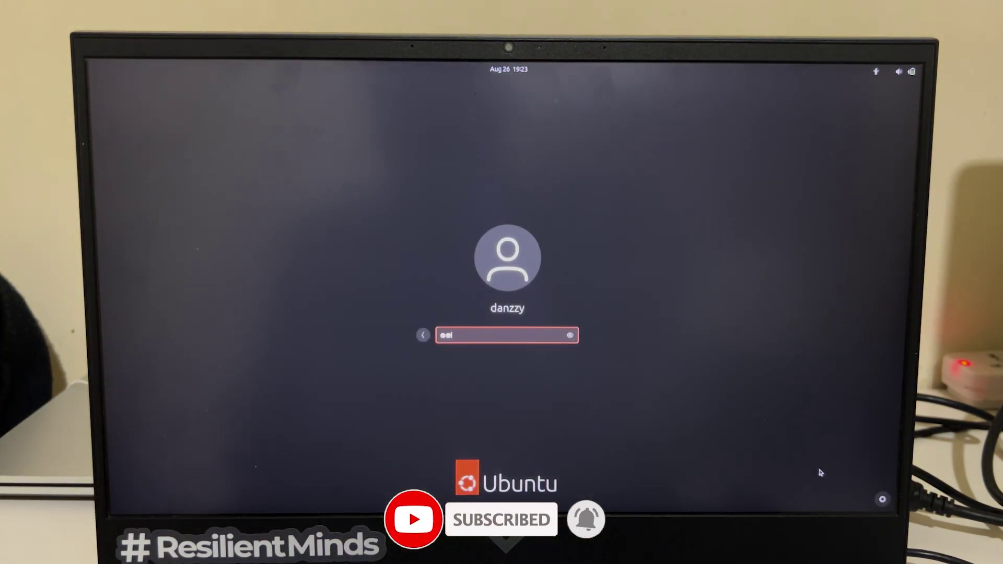
{"action": "key", "text": "Return"}
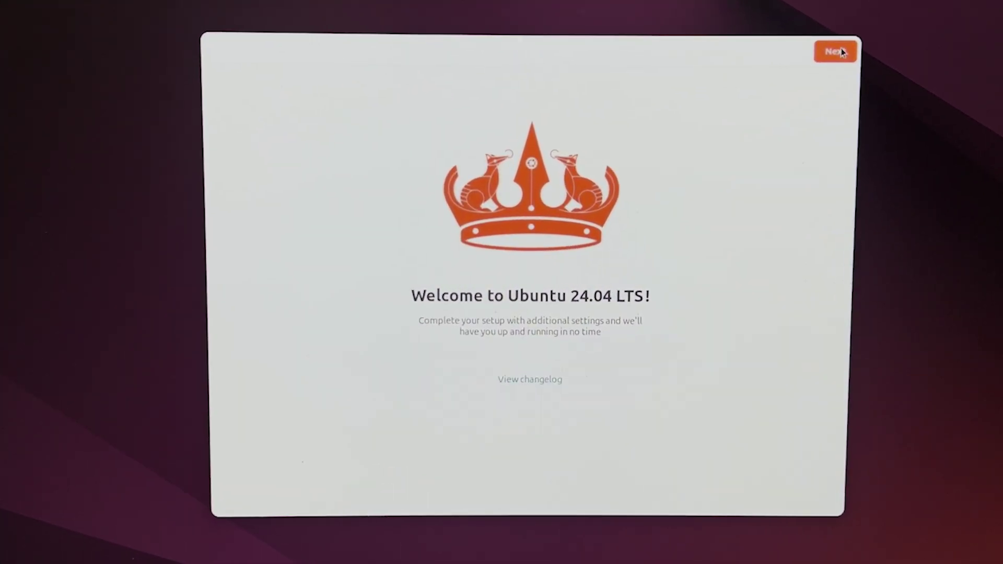
{"action": "left_click", "coordinate": [778, 94]}
{"action": "left_click", "coordinate": [836, 51]}
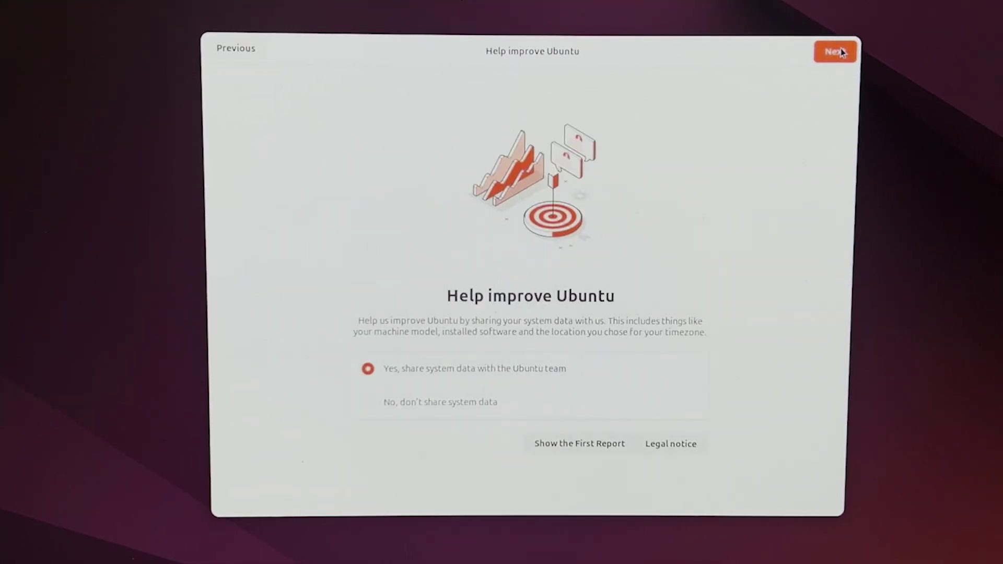
{"action": "left_click", "coordinate": [531, 413]}
{"action": "left_click", "coordinate": [836, 51]}
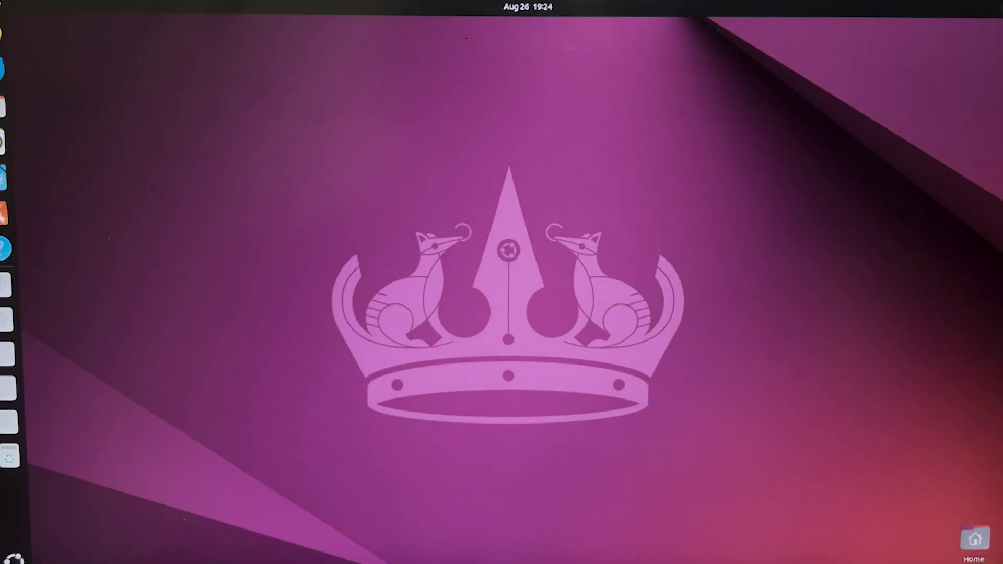
Restart from the quick settings power menu and boot the entry two places down in GRUB
{"action": "left_click", "coordinate": [967, 7]}
{"action": "left_click", "coordinate": [899, 96]}
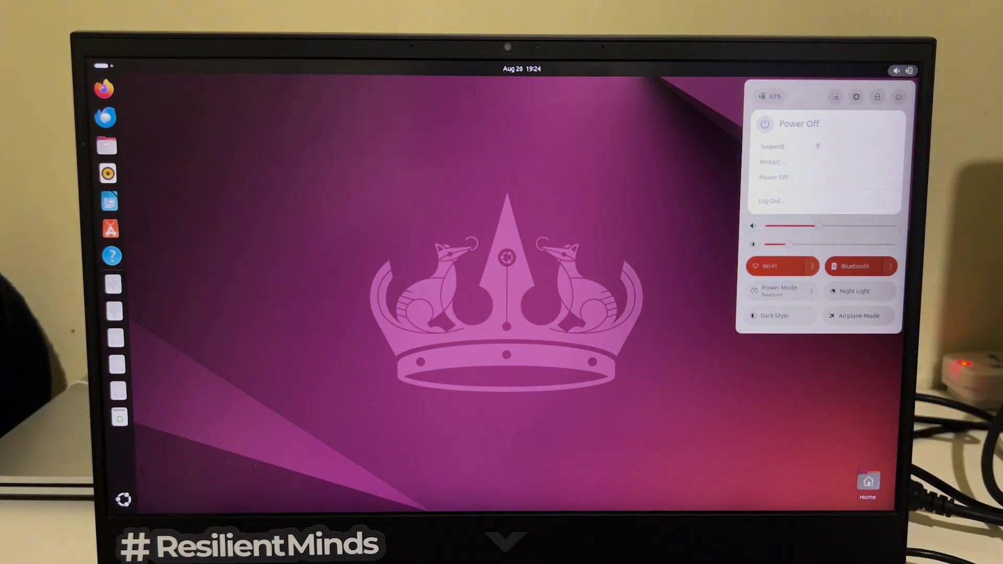
{"action": "left_click", "coordinate": [774, 180]}
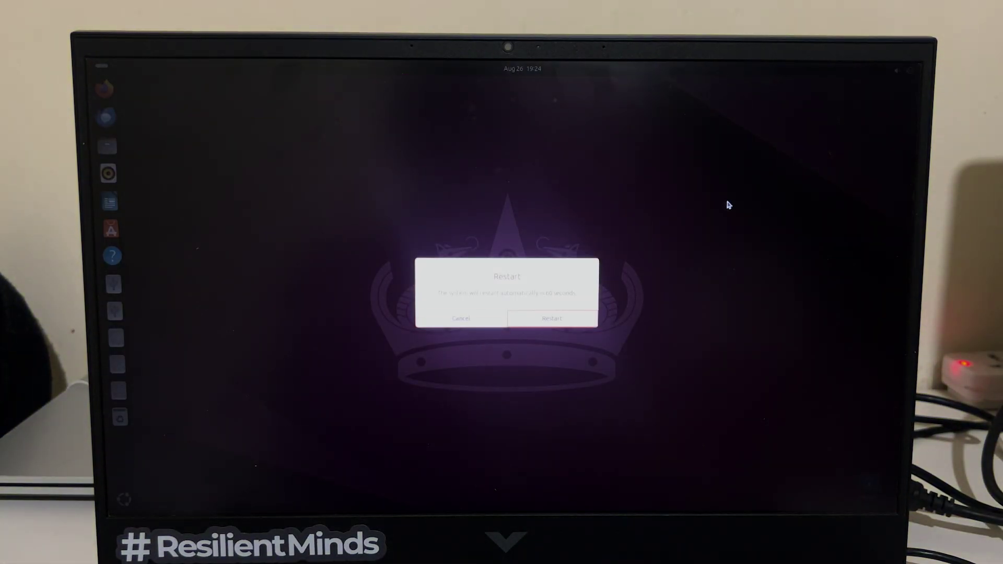
{"action": "key", "text": "Escape"}
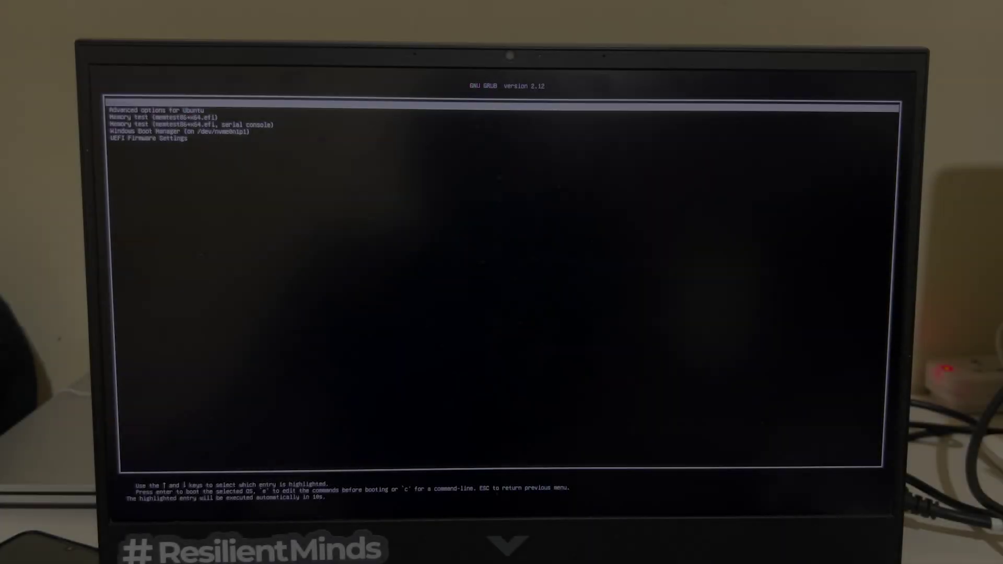
{"action": "key", "text": "Down"}
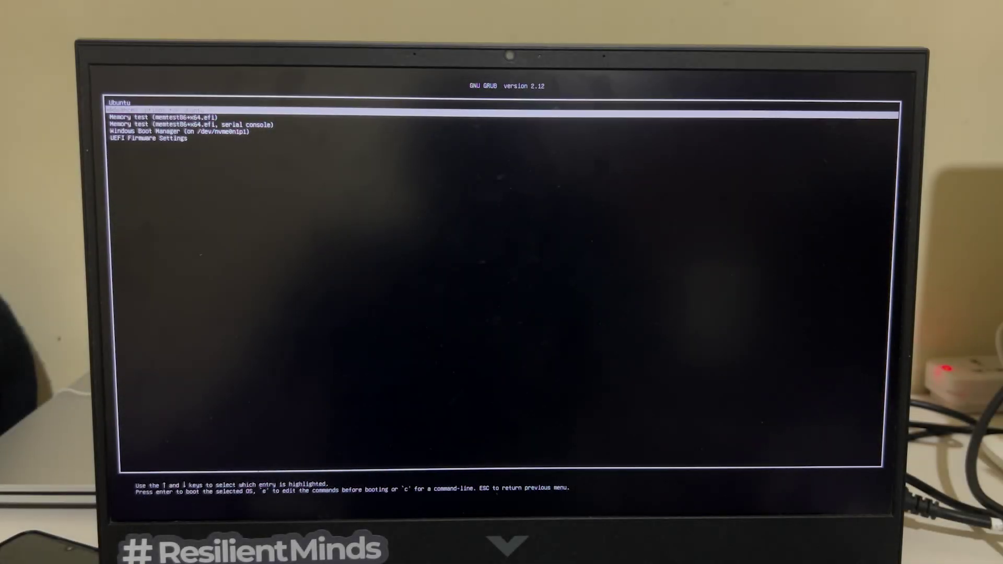
{"action": "key", "text": "Down"}
{"action": "key", "text": "Return"}
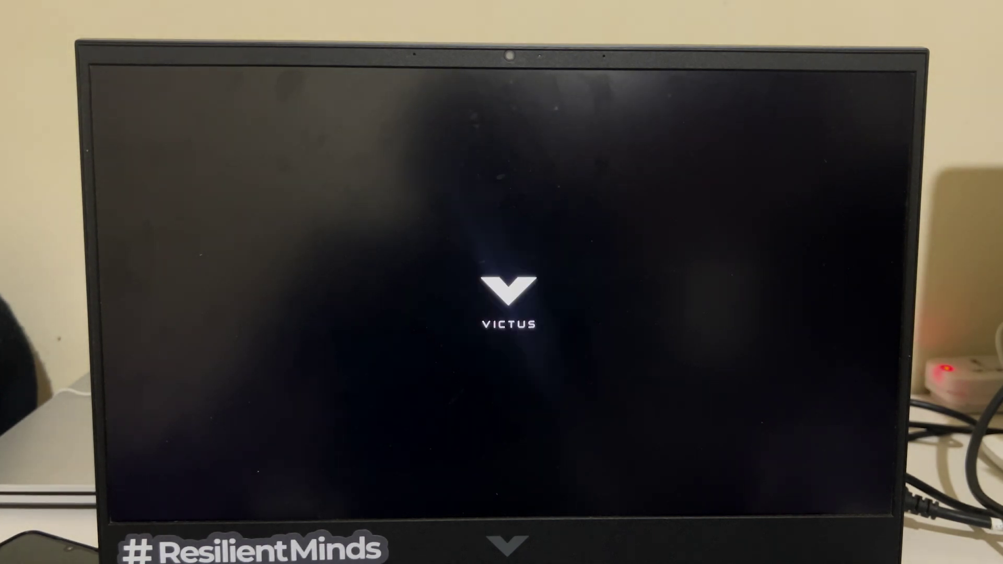